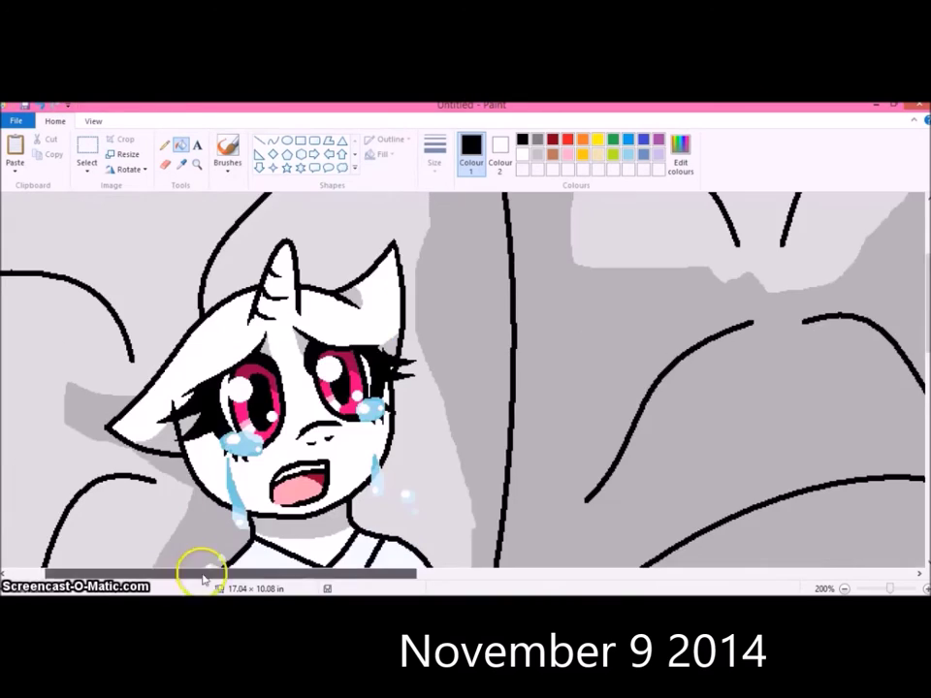
# Step: Sketch the mane's outer outline in red with the Pencil, over the head and down the right side to a curled tip beside the sleeve
pyautogui.click(214, 296)
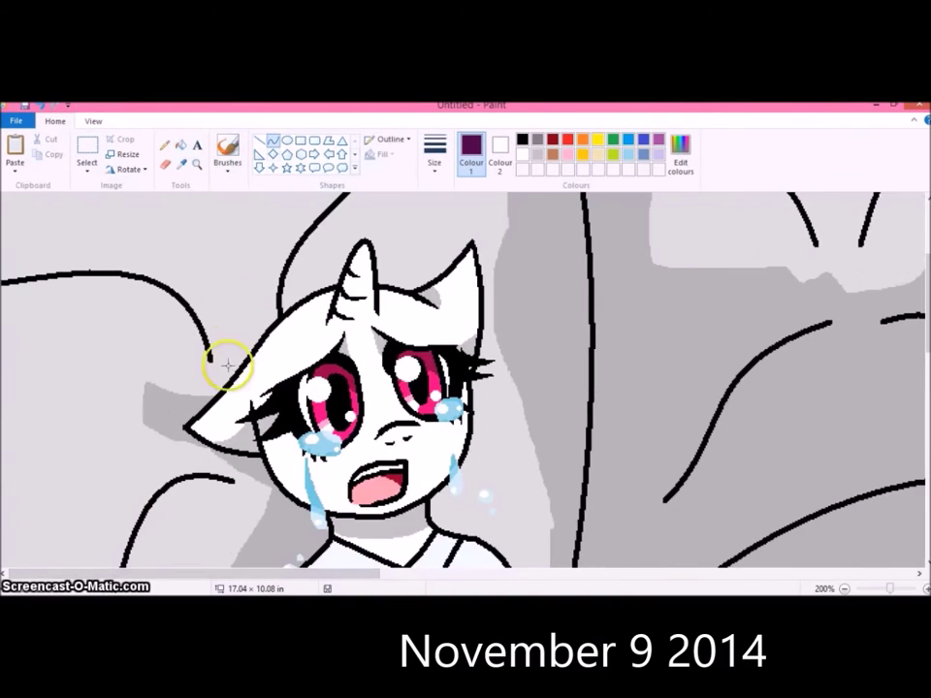
pyautogui.click(568, 139)
pyautogui.click(434, 151)
pyautogui.click(164, 144)
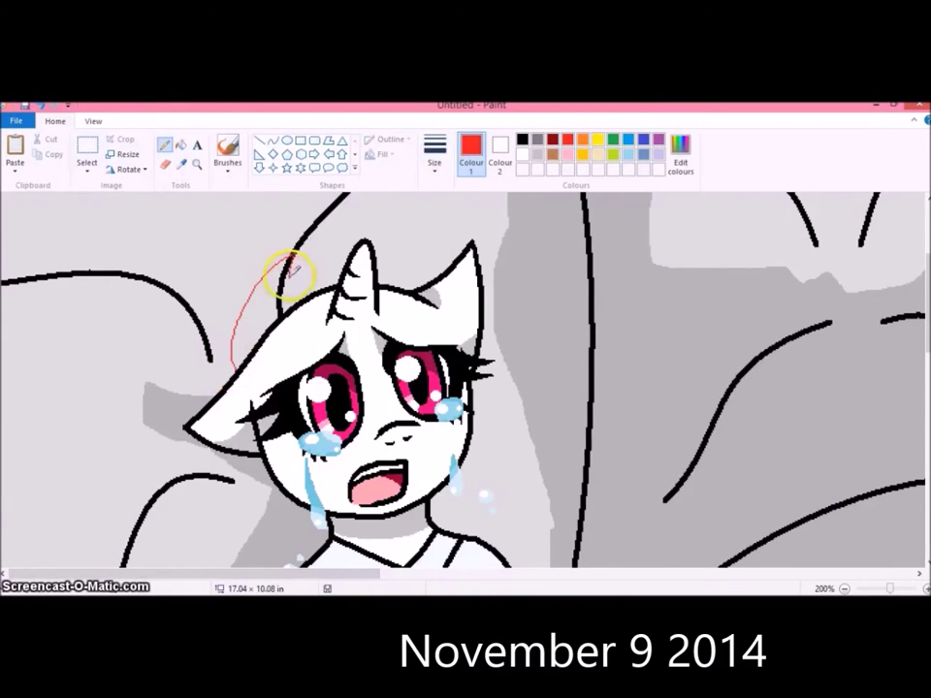
pyautogui.moveTo(288, 275)
pyautogui.mouseDown()
pyautogui.moveTo(407, 265)
pyautogui.moveTo(513, 384)
pyautogui.mouseUp()
pyautogui.scroll(-3, 504, 286)
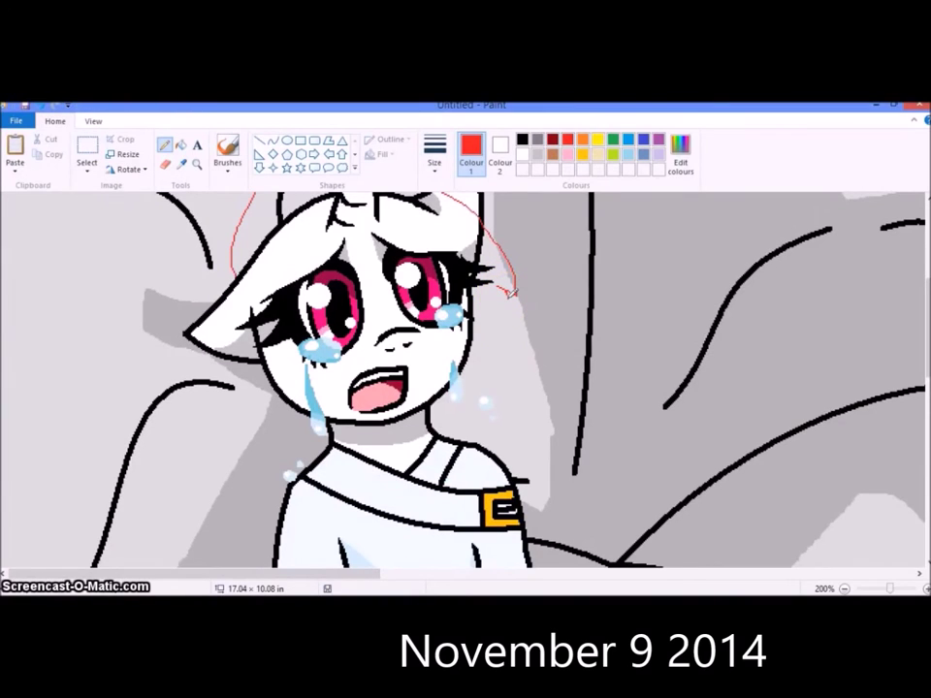
pyautogui.moveTo(511, 291)
pyautogui.mouseDown()
pyautogui.moveTo(519, 382)
pyautogui.moveTo(534, 412)
pyautogui.mouseUp()
pyautogui.scroll(-3, 545, 357)
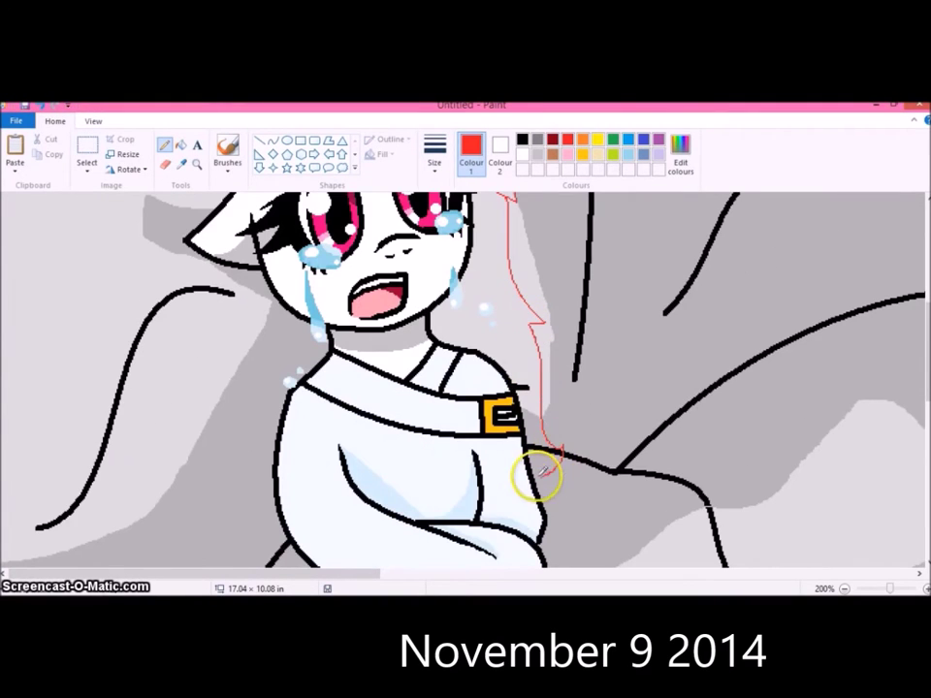
# Step: Sketch the mane lock hanging left of the pony's face in red, from the ear down over the shoulder
pyautogui.scroll(6, 531, 328)
pyautogui.scroll(-3, 453, 322)
pyautogui.moveTo(230, 360); pyautogui.dragTo(252, 444)
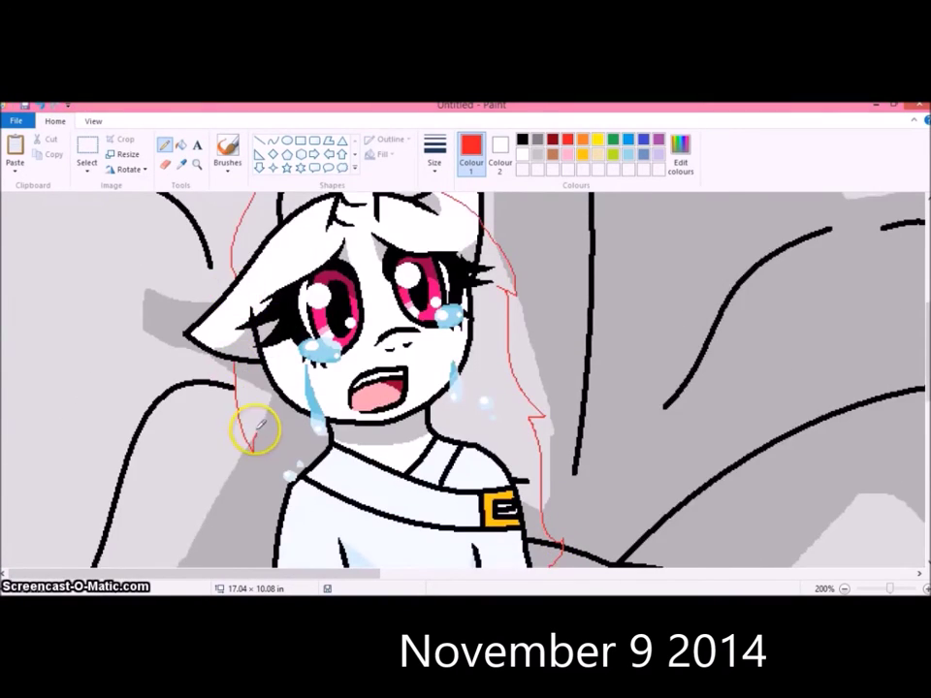
pyautogui.scroll(-3, 252, 444)
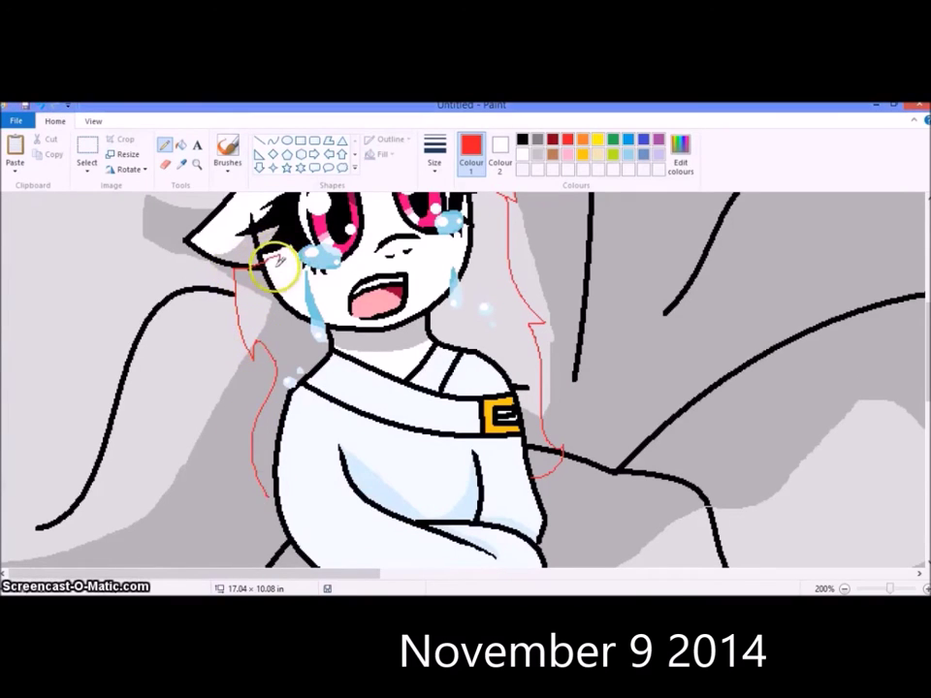
pyautogui.scroll(6, 517, 381)
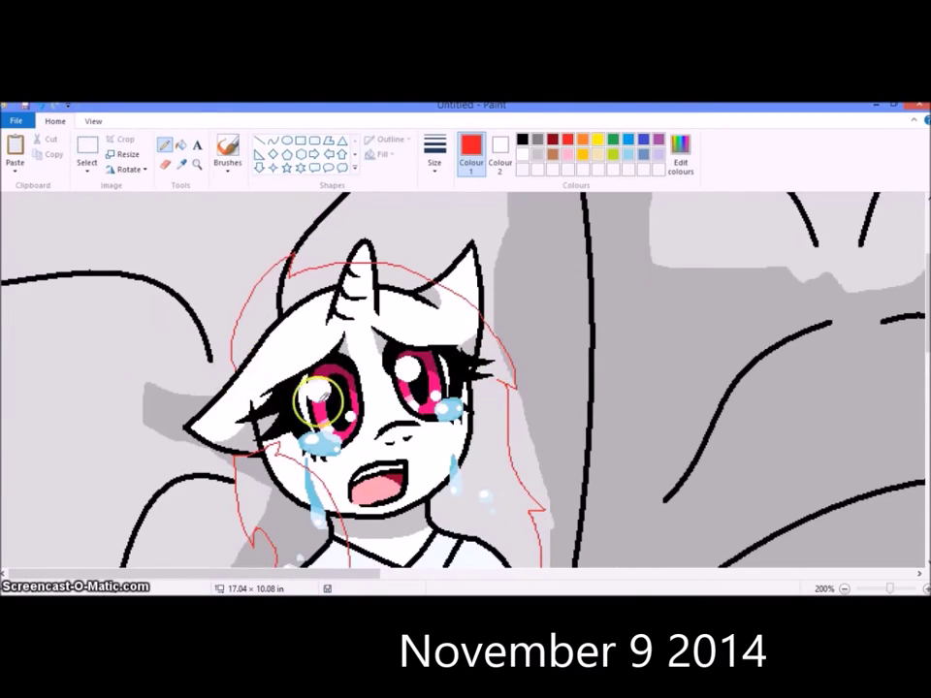
# Step: Sketch the fringe across the pony's eyes and the inner edge of the right-hand lock in red
pyautogui.moveTo(302, 392); pyautogui.dragTo(426, 425)
pyautogui.scroll(-3, 464, 370)
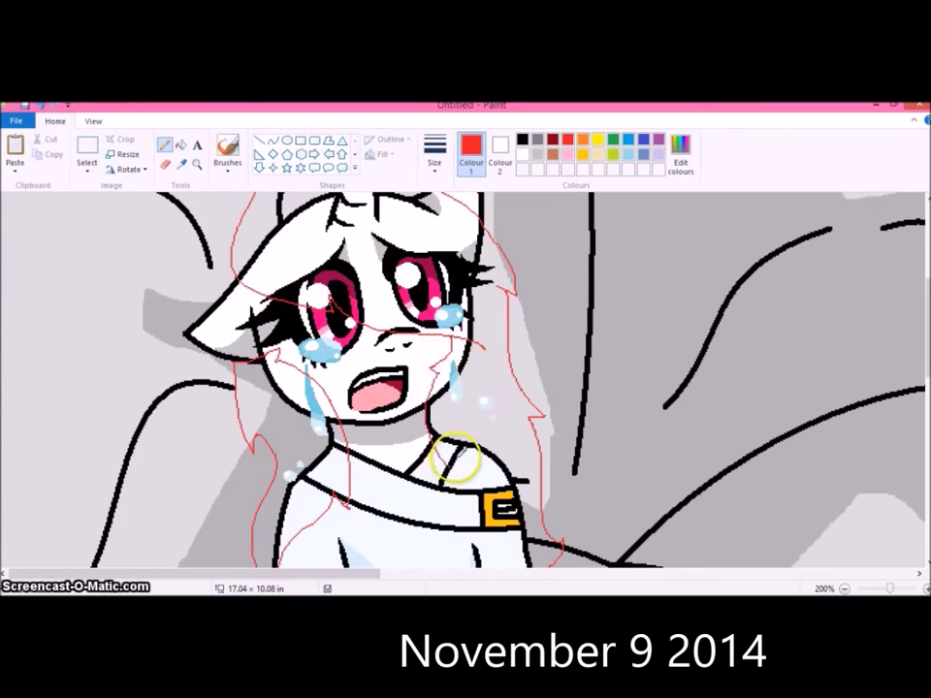
pyautogui.scroll(-3, 456, 453)
# Step: Pick the dark purple mane outline colour from the reference pony and return to the crying pony's head
pyautogui.hotkey('alt', 'Tab')
pyautogui.click(180, 163)
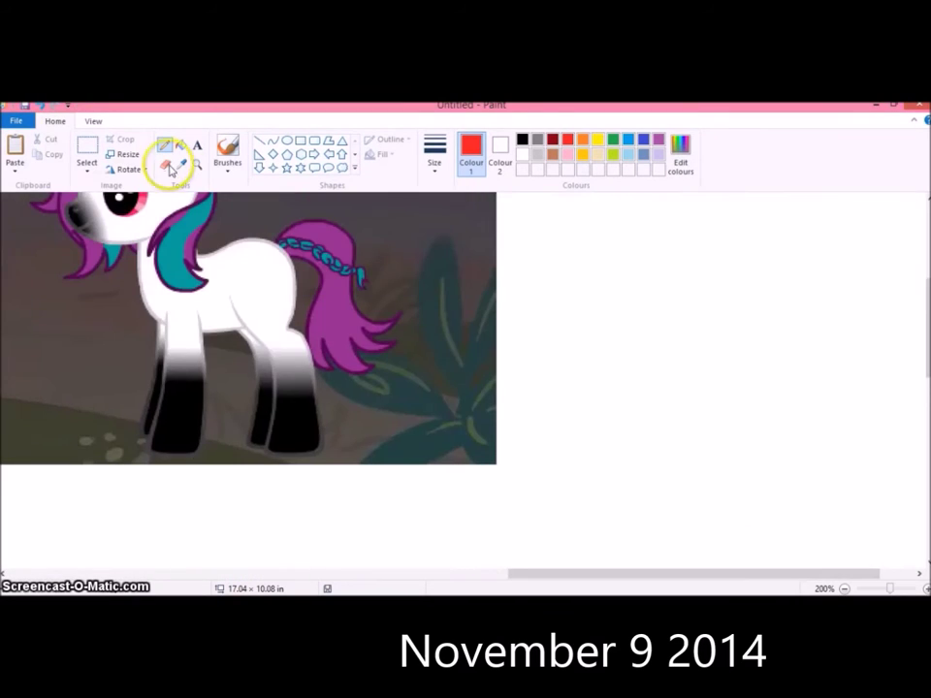
pyautogui.click(452, 451)
pyautogui.hotkey('alt', 'Tab')
pyautogui.scroll(3, 118, 457)
pyautogui.scroll(3, 118, 458)
# Step: Trace the top of the red mane sketch with thick dark purple curves, from the left ear over the head to the right eyelashes
pyautogui.click(274, 140)
pyautogui.click(434, 153)
pyautogui.click(385, 233)
pyautogui.moveTo(233, 372); pyautogui.dragTo(289, 255)
pyautogui.moveTo(233, 346); pyautogui.dragTo(240, 274)
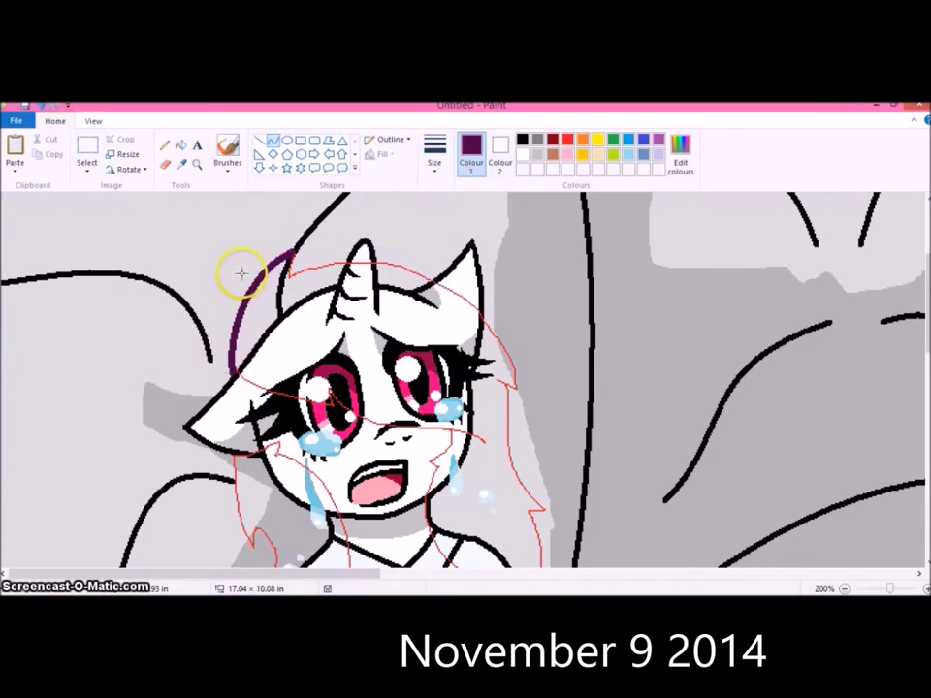
pyautogui.moveTo(291, 255); pyautogui.dragTo(516, 388)
pyautogui.moveTo(447, 281); pyautogui.dragTo(391, 244)
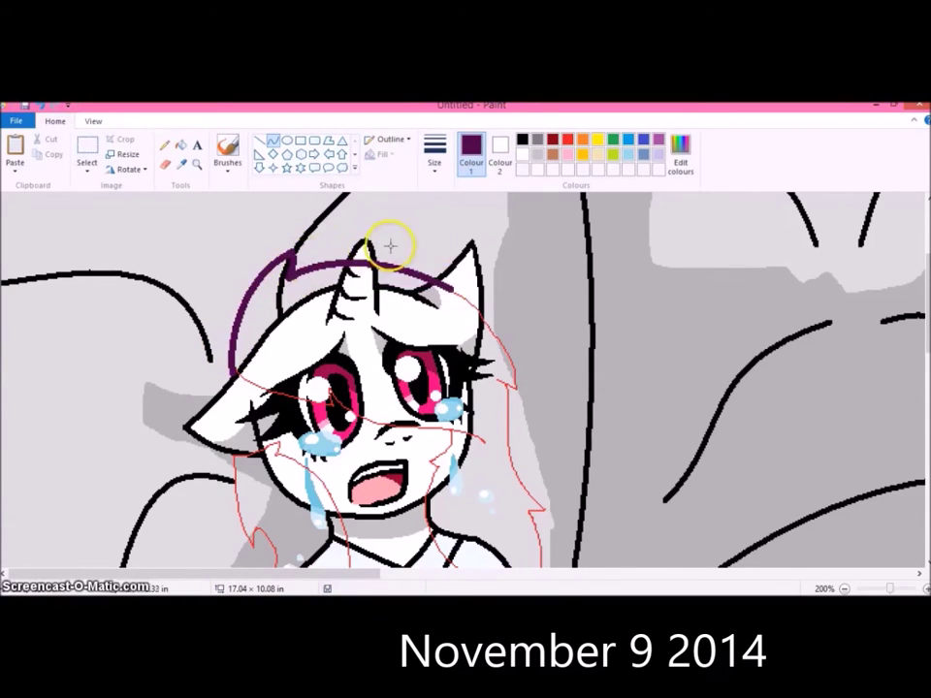
pyautogui.moveTo(495, 362)
pyautogui.mouseDown()
pyautogui.moveTo(494, 320)
pyautogui.moveTo(465, 396)
pyautogui.mouseUp()
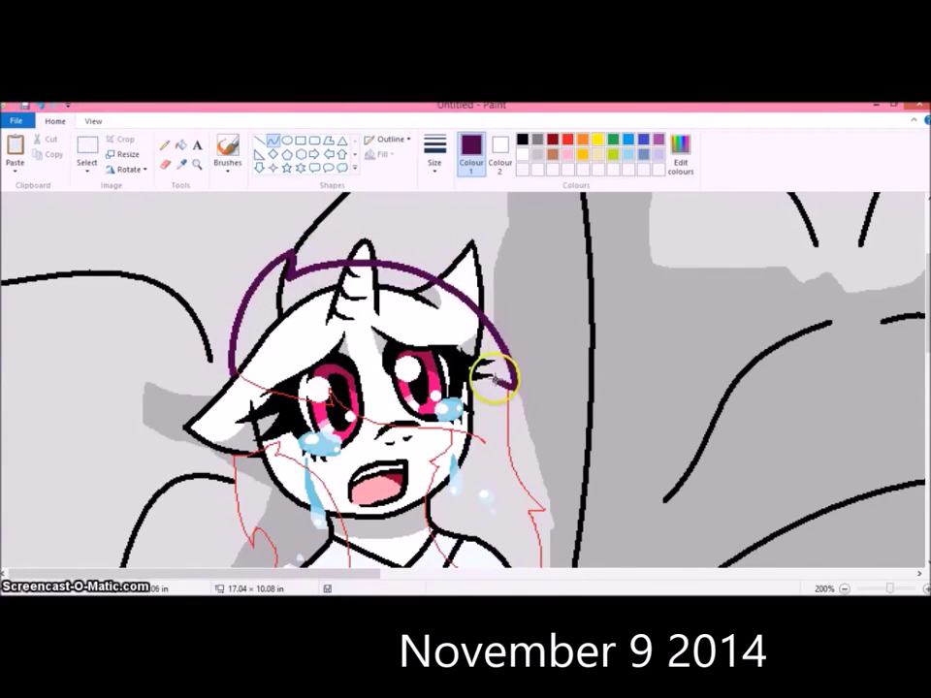
# Step: Trace the right-hand lock with dark purple curves, ending in a curled tip beside the straitjacket's sleeve
pyautogui.scroll(-2, 499, 349)
pyautogui.scroll(-3, 581, 344)
pyautogui.moveTo(511, 212); pyautogui.dragTo(540, 408)
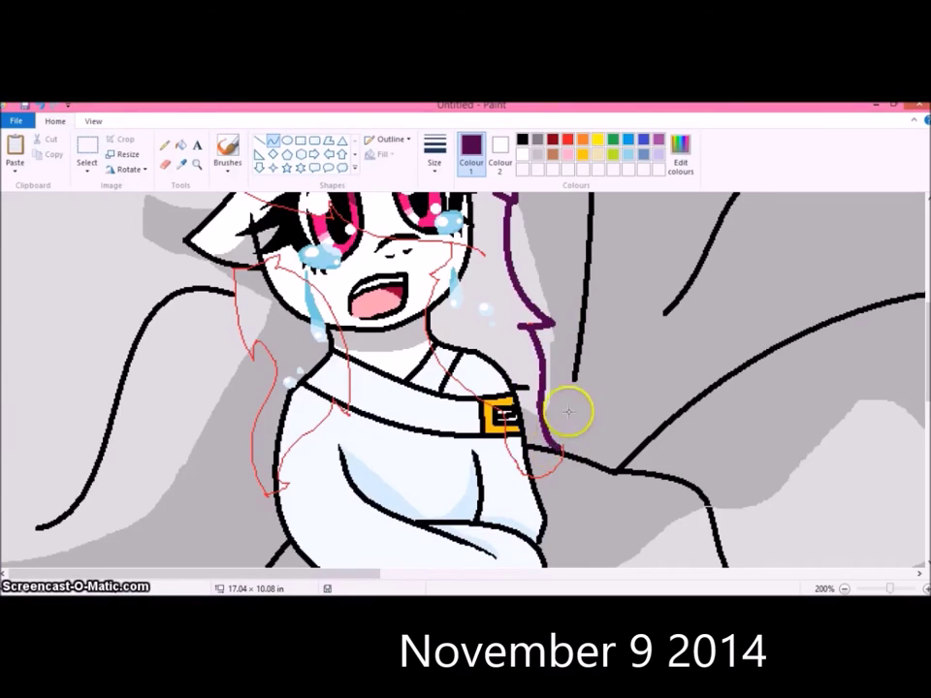
pyautogui.moveTo(568, 412)
pyautogui.mouseDown()
pyautogui.moveTo(586, 475)
pyautogui.moveTo(540, 483)
pyautogui.mouseUp()
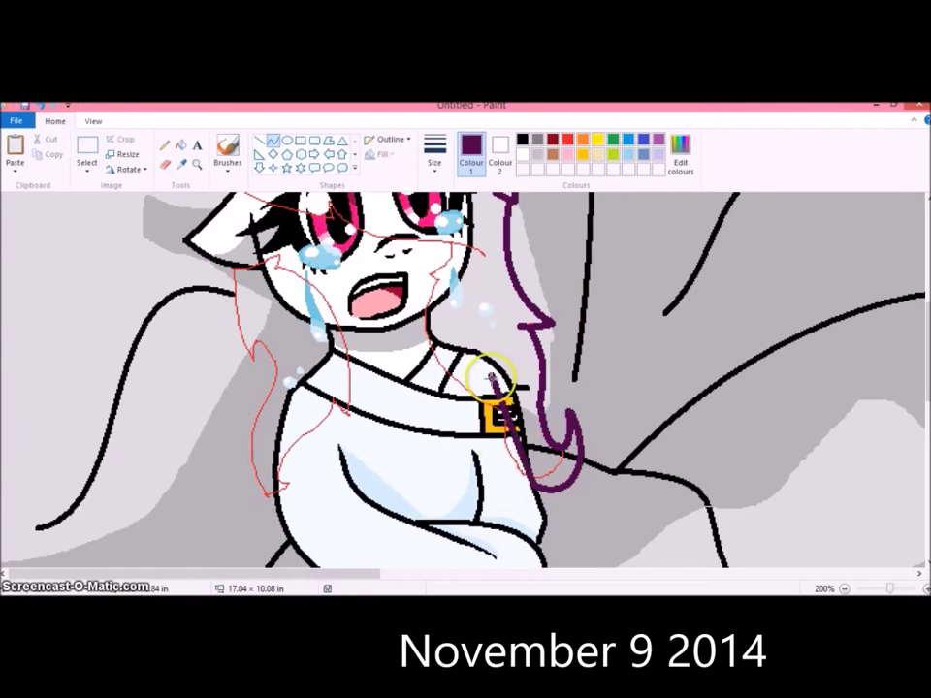
# Step: Trace the fringe across the face and the lock left of the face with dark purple curves
pyautogui.scroll(5, 427, 373)
pyautogui.moveTo(229, 367)
pyautogui.mouseDown()
pyautogui.moveTo(271, 390)
pyautogui.moveTo(374, 392)
pyautogui.moveTo(364, 451)
pyautogui.moveTo(416, 440)
pyautogui.moveTo(488, 449)
pyautogui.mouseUp()
pyautogui.scroll(-5, 424, 320)
pyautogui.moveTo(229, 266)
pyautogui.mouseDown()
pyautogui.moveTo(260, 333)
pyautogui.moveTo(323, 352)
pyautogui.mouseUp()
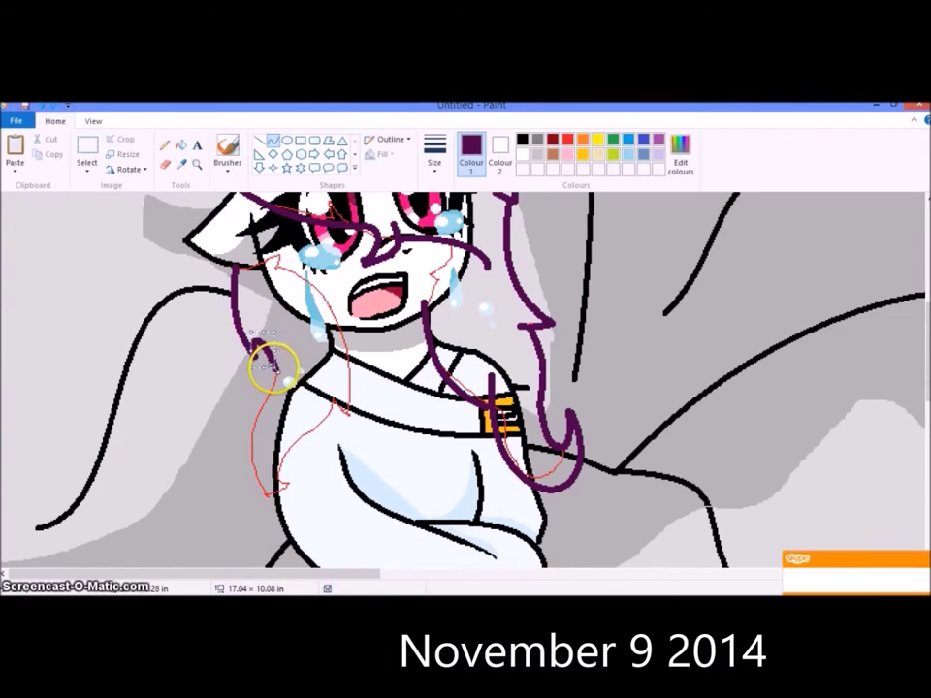
pyautogui.scroll(-3, 269, 330)
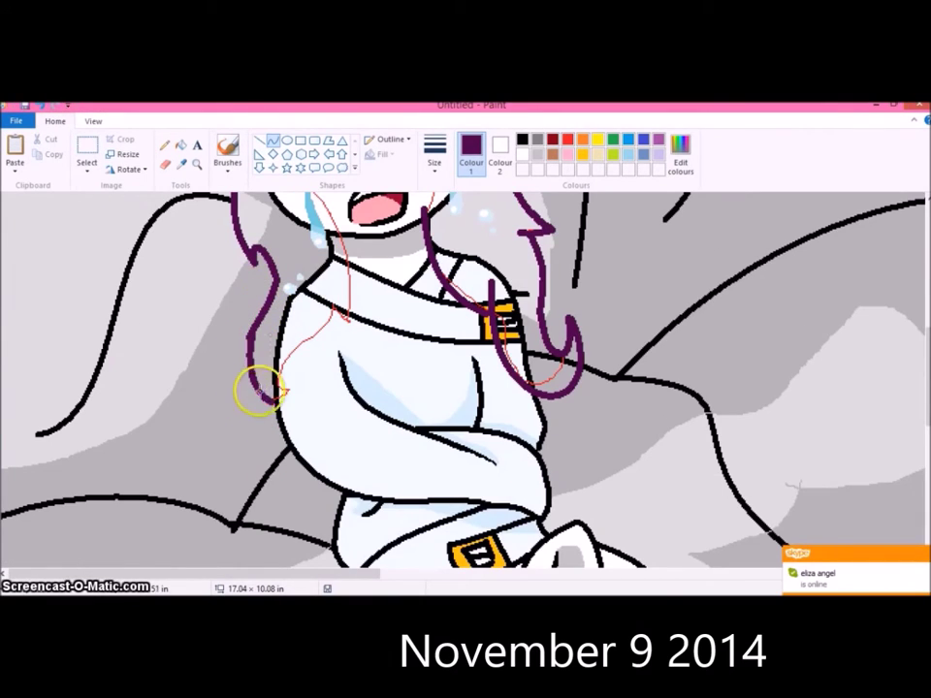
pyautogui.moveTo(283, 378)
pyautogui.mouseDown()
pyautogui.moveTo(335, 308)
pyautogui.moveTo(295, 343)
pyautogui.mouseUp()
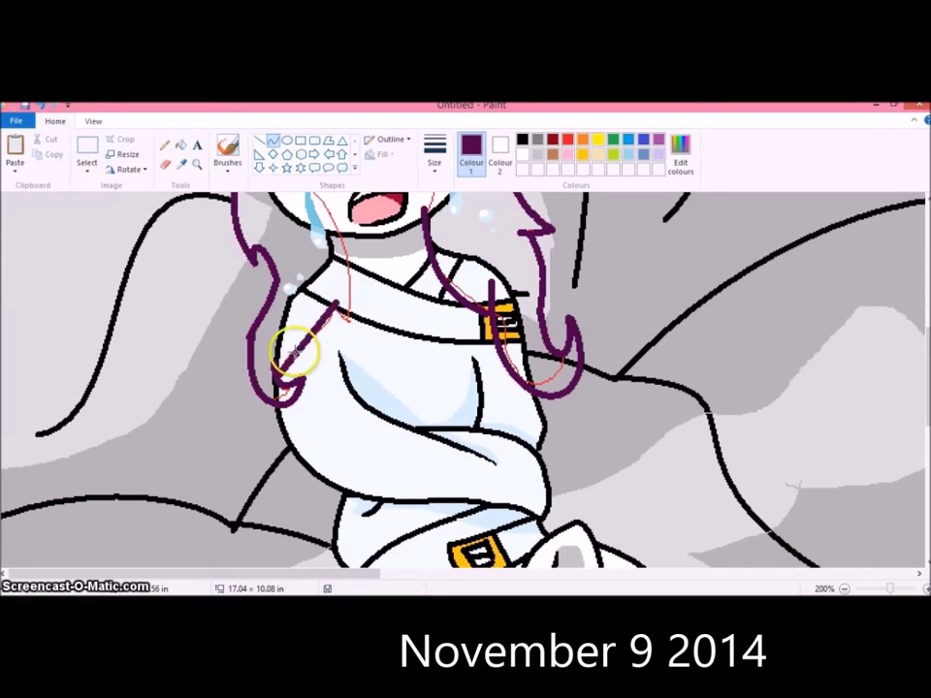
pyautogui.scroll(1, 353, 407)
pyautogui.scroll(4, 310, 383)
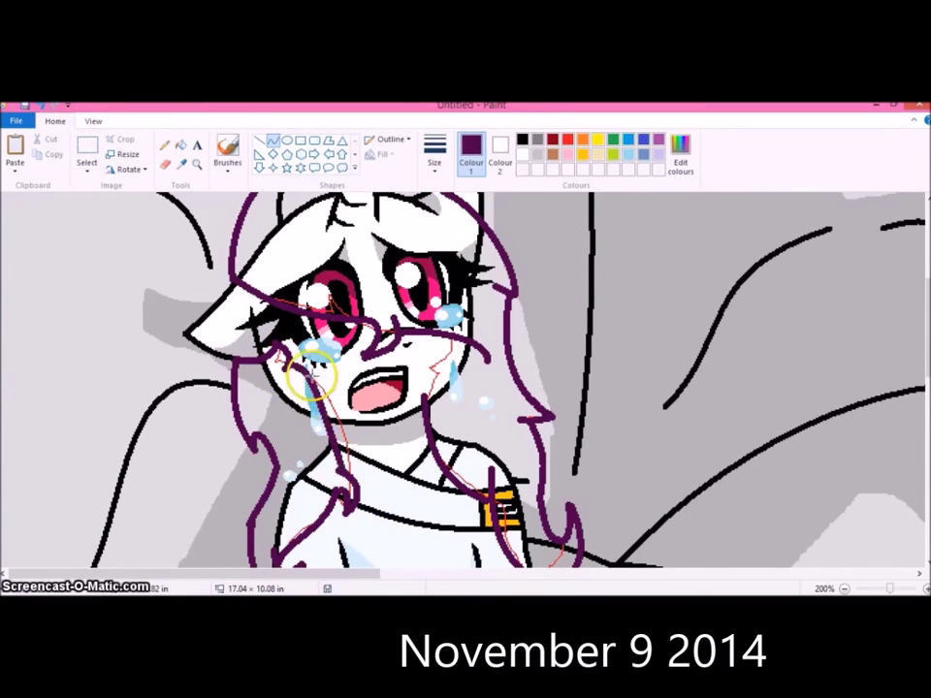
# Step: Erase the leftover red sketch lines on the face and both locks, with red set as the primary colour
pyautogui.scroll(3, 461, 256)
pyautogui.click(567, 139)
pyautogui.click(165, 163)
pyautogui.moveTo(400, 412)
pyautogui.mouseDown()
pyautogui.moveTo(320, 389)
pyautogui.moveTo(368, 443)
pyautogui.mouseUp()
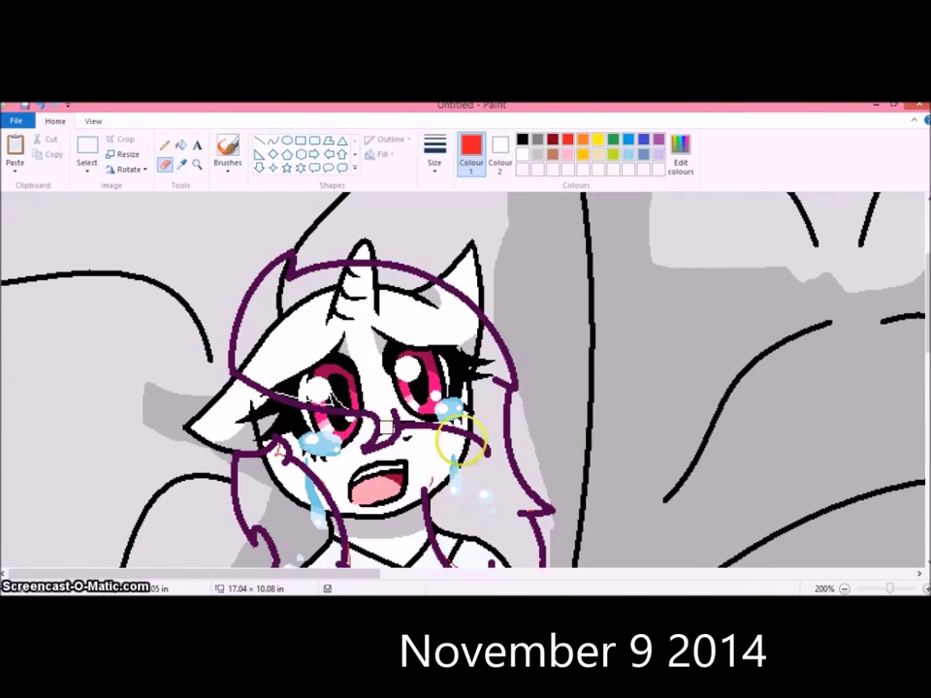
pyautogui.moveTo(276, 446); pyautogui.dragTo(301, 452)
pyautogui.scroll(-3, 511, 437)
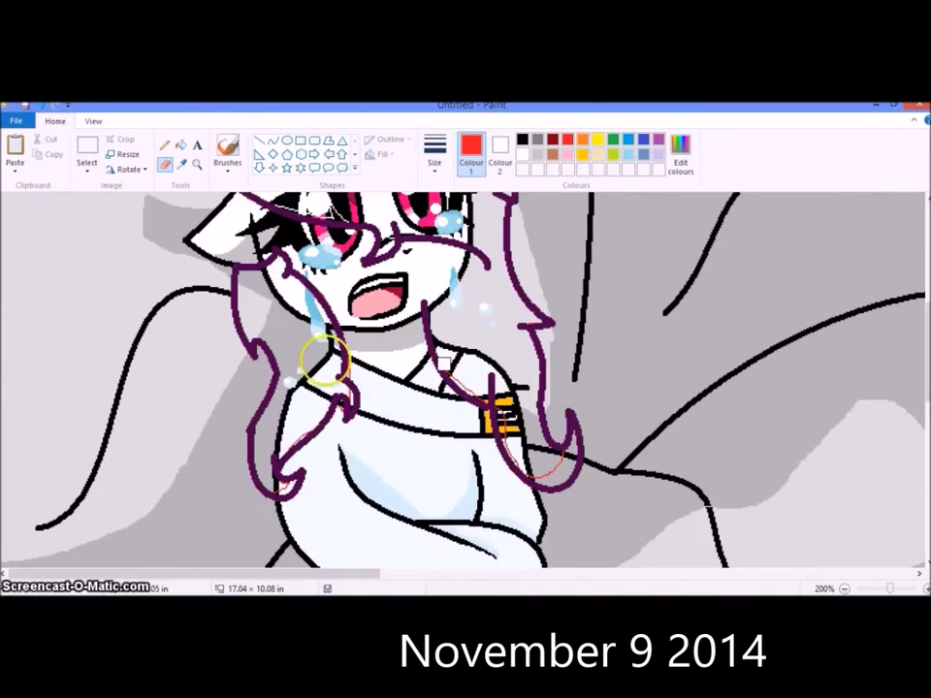
pyautogui.click(558, 448)
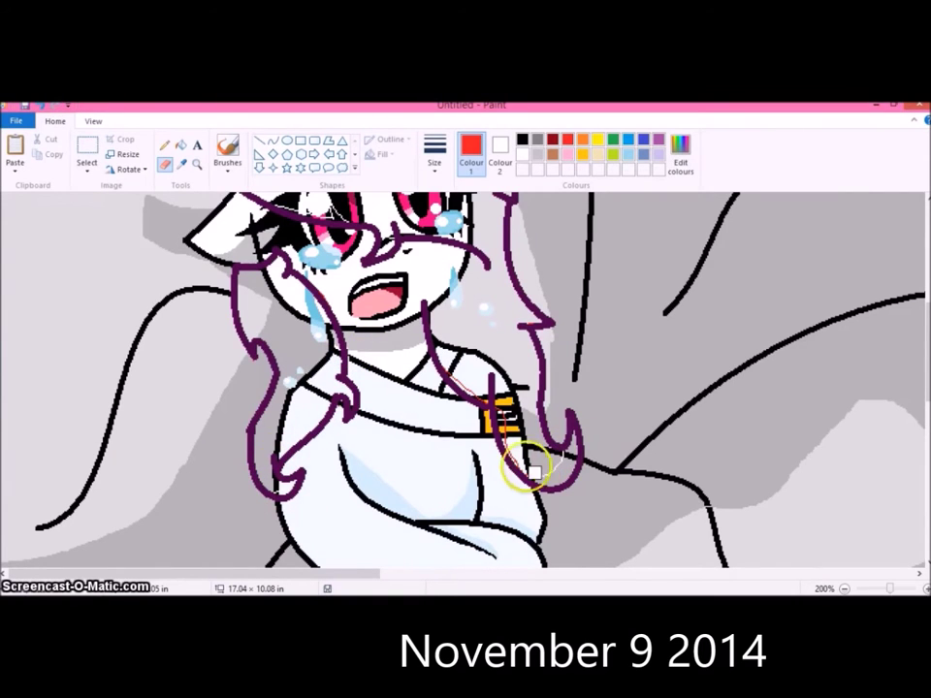
# Step: Pick the dark purple outline colour again and draw a curve around the base of the horn
pyautogui.scroll(3, 484, 378)
pyautogui.click(272, 141)
pyautogui.click(181, 164)
pyautogui.click(320, 281)
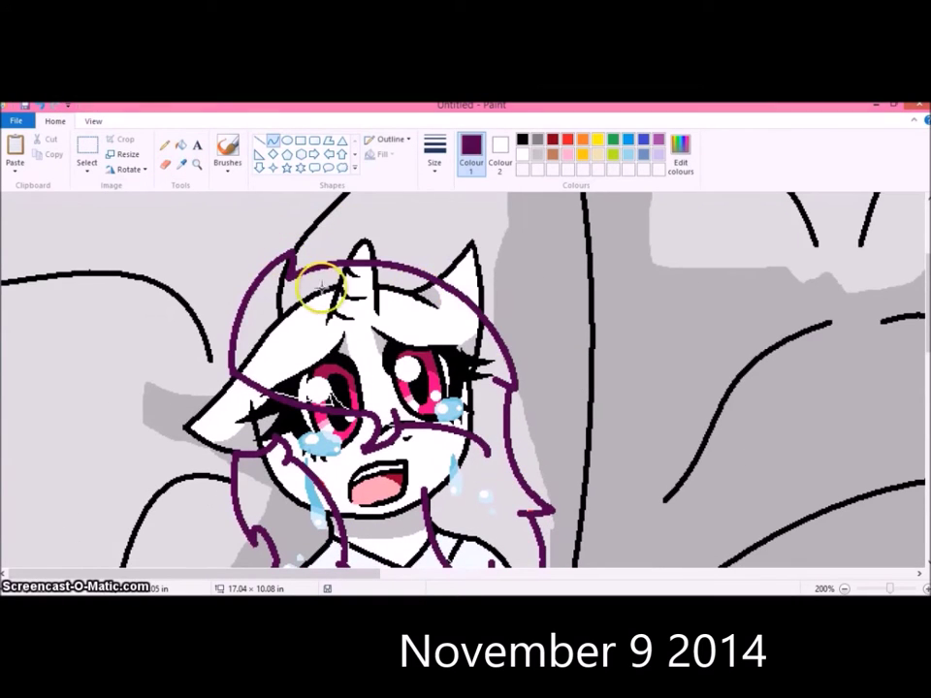
# Step: Pick the lighter purple mane colour from the reference pony
pyautogui.hscroll(10, 270, 536)
pyautogui.click(182, 163)
pyautogui.click(412, 330)
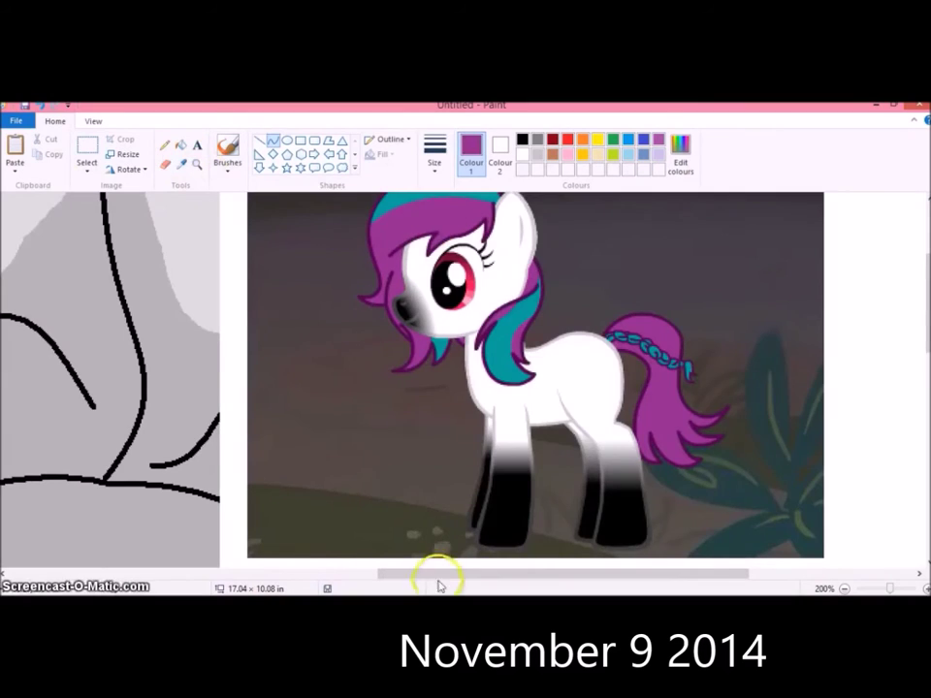
pyautogui.hscroll(-10, 438, 582)
# Step: Fill the areas of the head inside the mane outline with purple, including the eye parts under the fringe
pyautogui.click(180, 144)
pyautogui.click(281, 333)
pyautogui.click(333, 364)
pyautogui.click(320, 397)
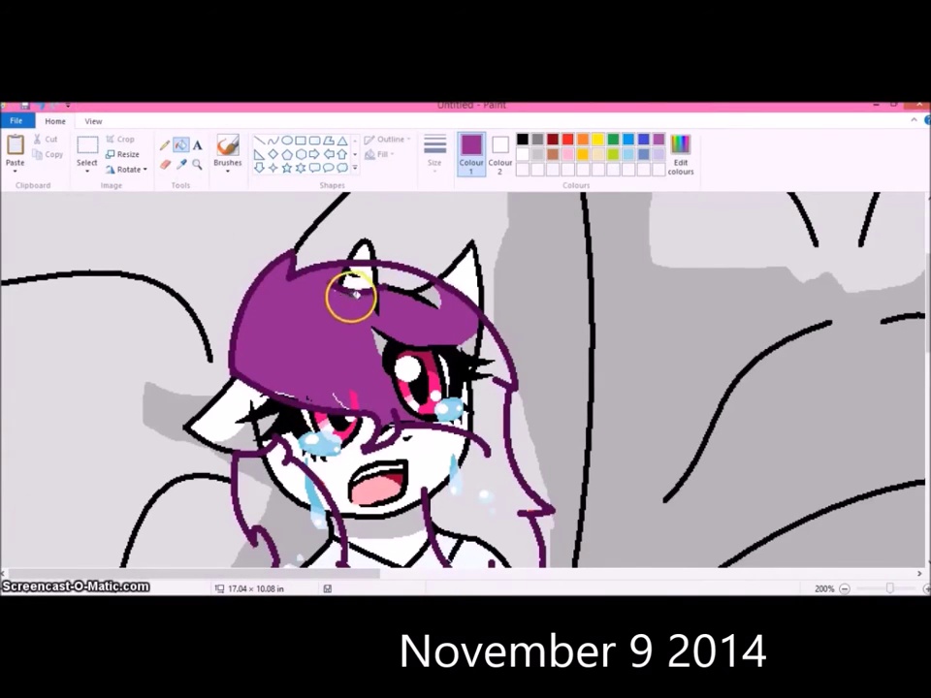
pyautogui.click(380, 306)
pyautogui.click(416, 353)
pyautogui.click(407, 396)
pyautogui.click(442, 369)
pyautogui.click(436, 400)
pyautogui.click(480, 370)
pyautogui.click(471, 364)
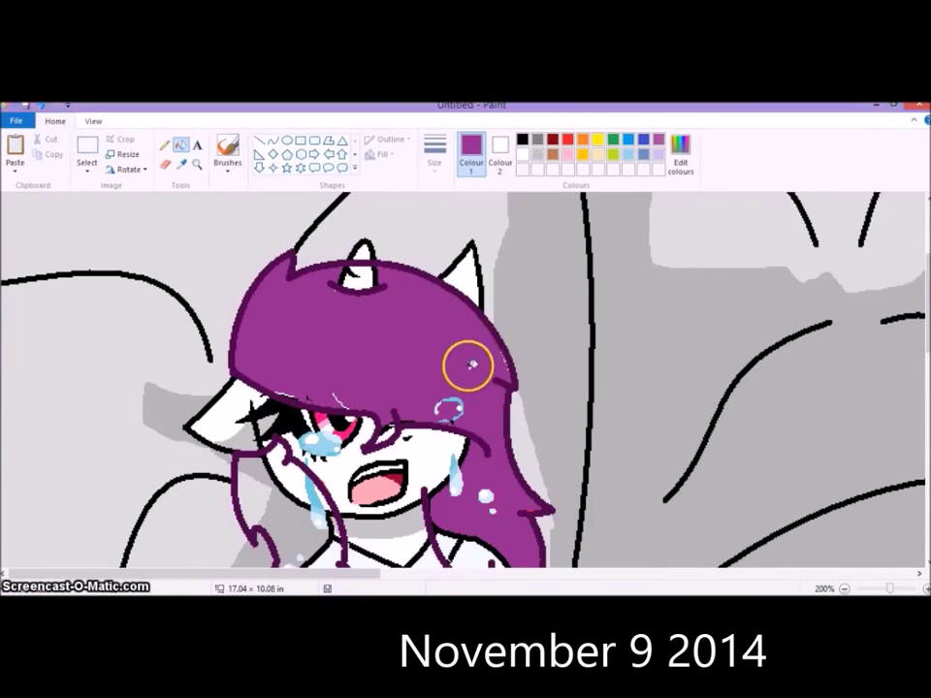
# Step: Fill the remaining parts of the right-hand lock and the whole left-hand lock with purple
pyautogui.scroll(-3, 456, 427)
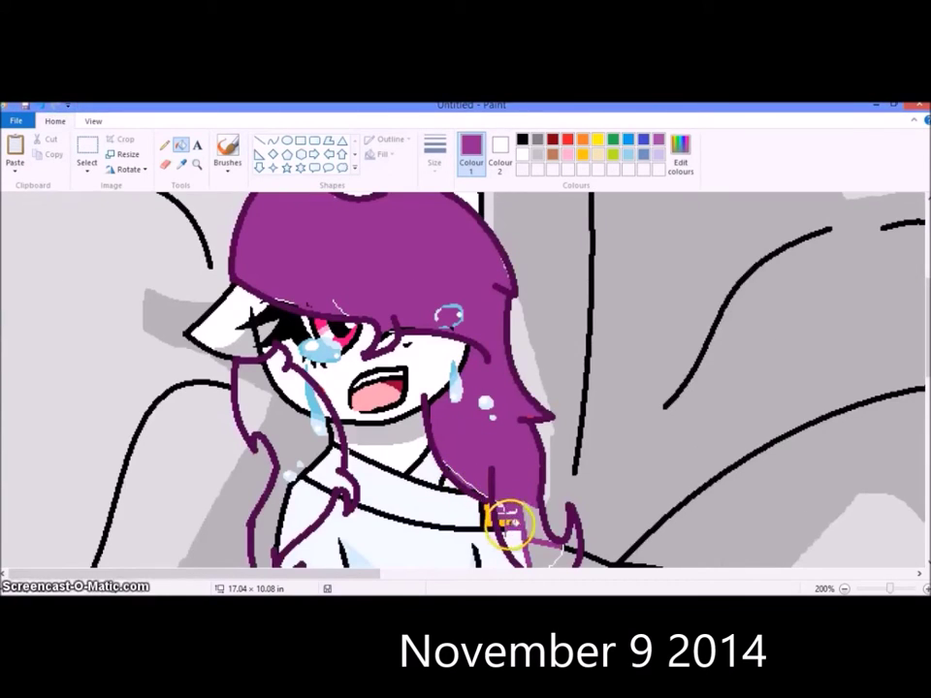
pyautogui.scroll(-3, 499, 440)
pyautogui.click(569, 453)
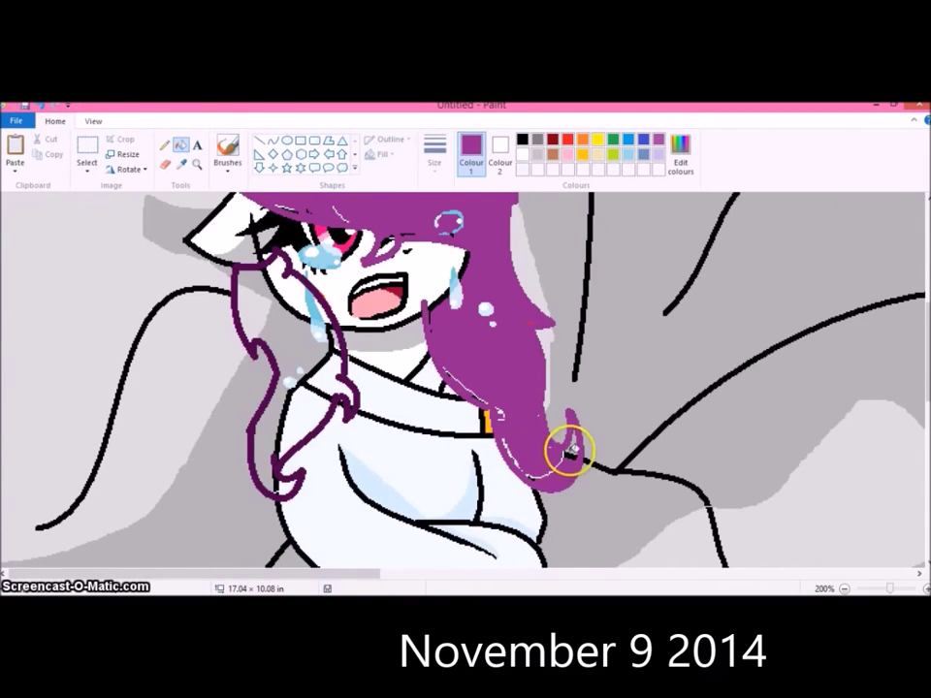
pyautogui.click(293, 306)
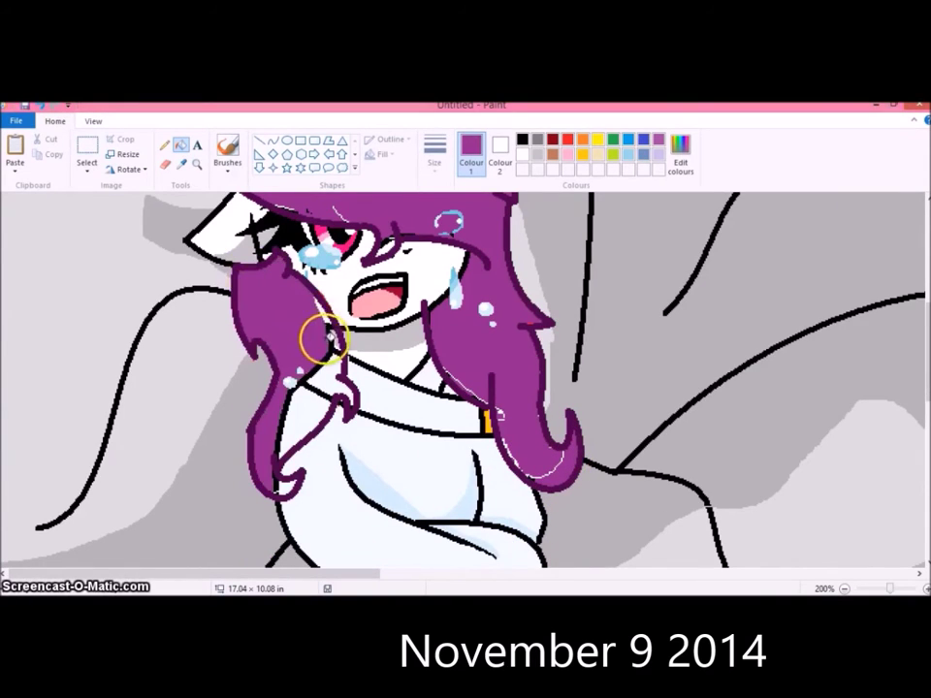
pyautogui.click(345, 389)
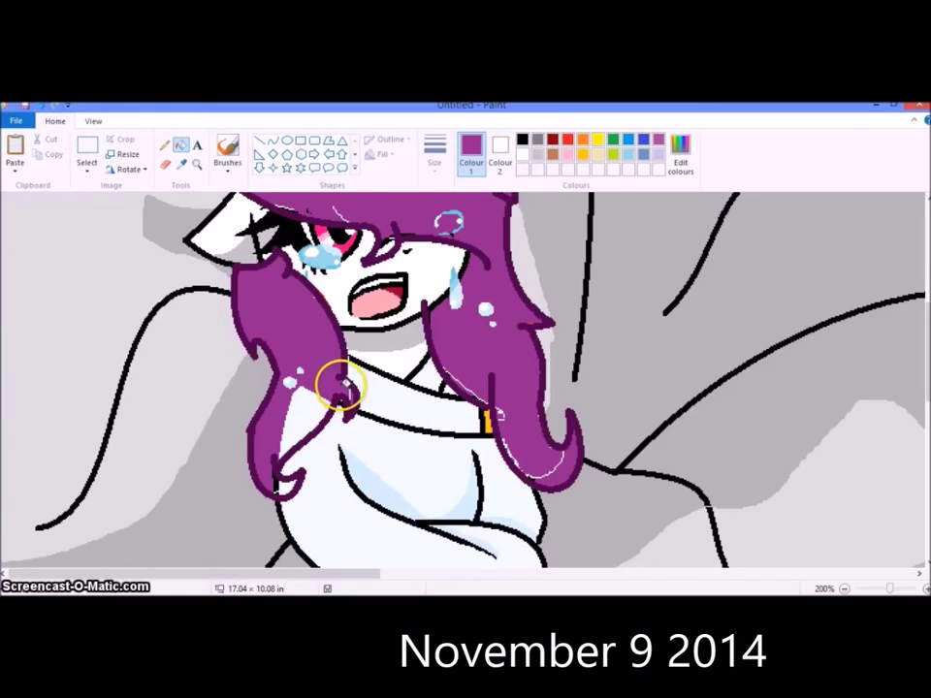
pyautogui.click(279, 475)
# Step: Zoom to 400% and paint over the white gaps at the lower end of the left-hand lock with a purple Pencil
pyautogui.click(197, 163)
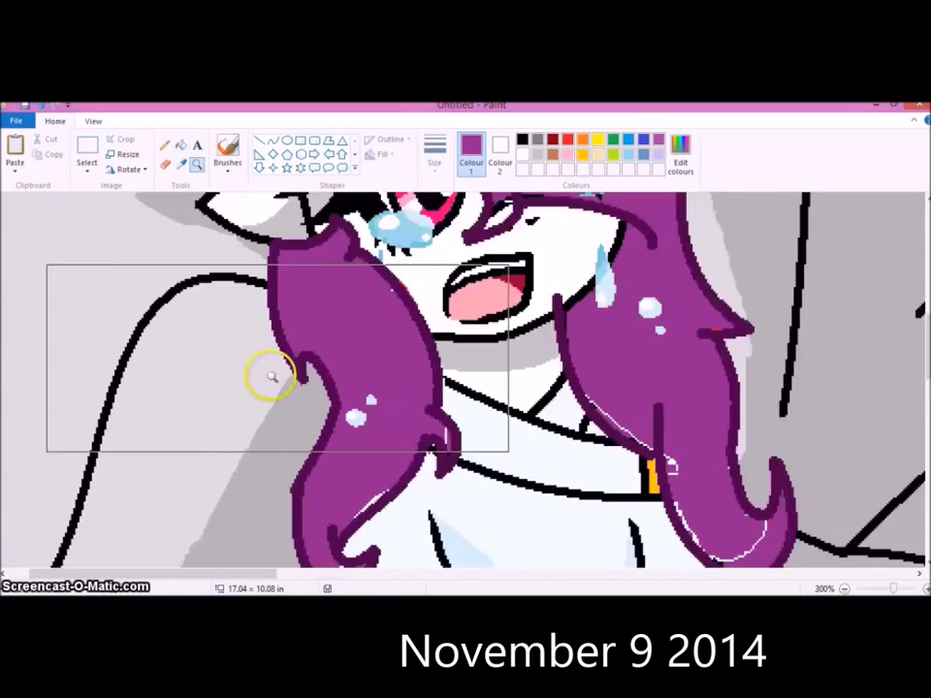
pyautogui.click(276, 357)
pyautogui.click(165, 143)
pyautogui.click(181, 164)
pyautogui.click(344, 325)
pyautogui.click(467, 297)
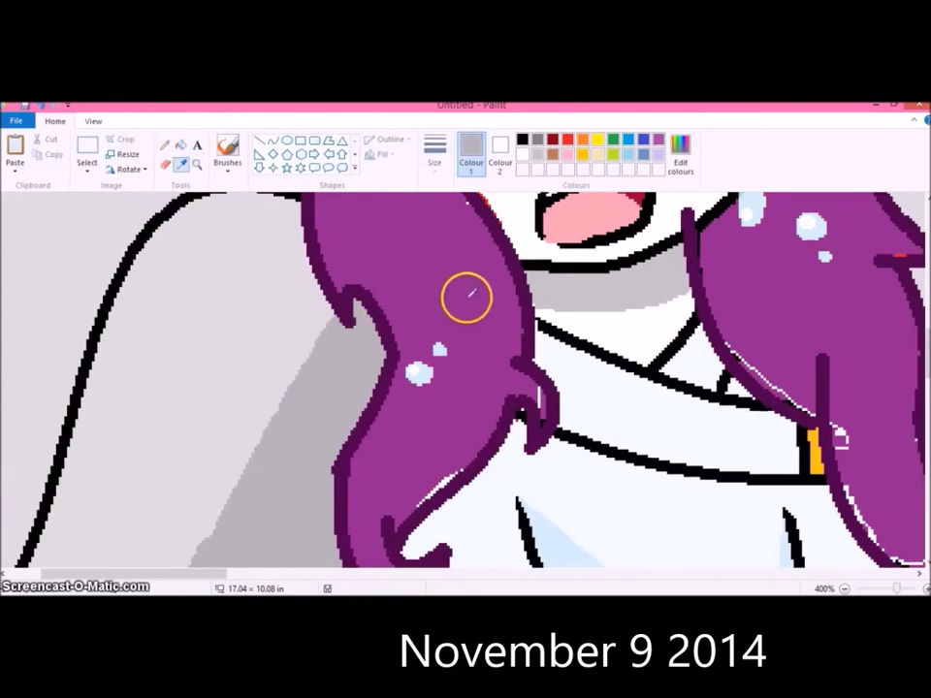
pyautogui.scroll(3, 425, 367)
pyautogui.click(435, 153)
pyautogui.click(430, 191)
pyautogui.scroll(-3, 504, 349)
pyautogui.moveTo(448, 386); pyautogui.dragTo(423, 405)
pyautogui.moveTo(399, 490)
pyautogui.mouseDown()
pyautogui.moveTo(413, 455)
pyautogui.moveTo(414, 485)
pyautogui.mouseUp()
# Step: Pick white from the face and paint over the red sketch remnants beside the left-hand lock on the cheek
pyautogui.hscroll(5, 387, 490)
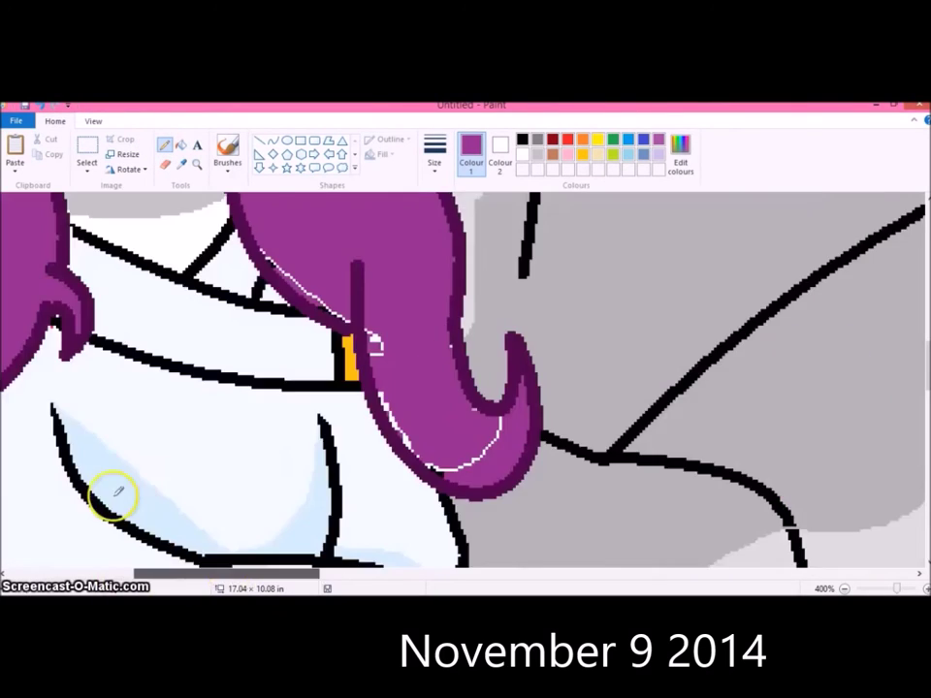
pyautogui.scroll(3, 108, 492)
pyautogui.click(467, 407)
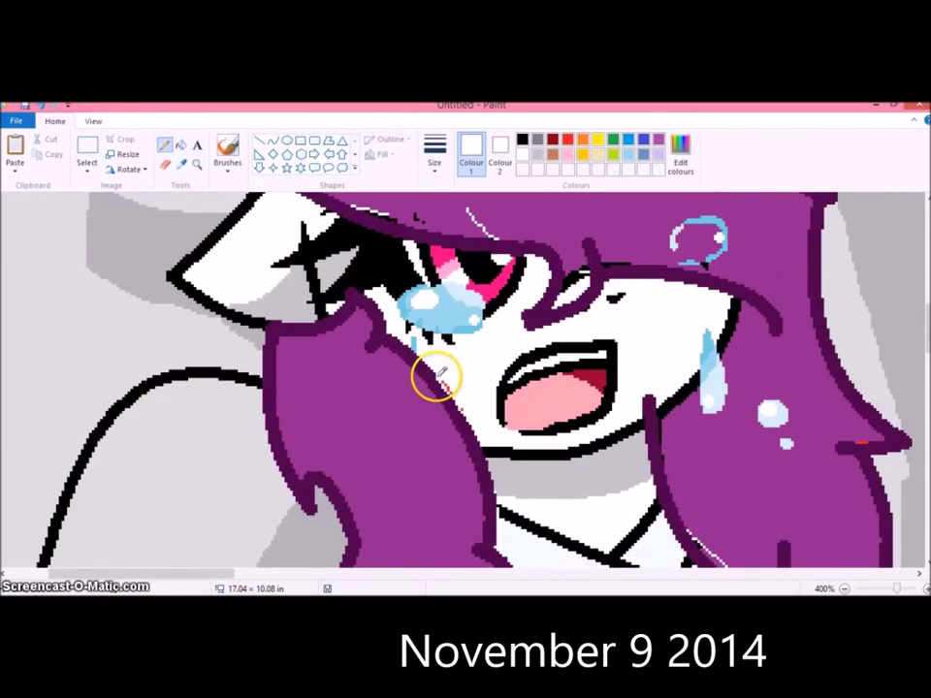
pyautogui.moveTo(439, 377); pyautogui.dragTo(463, 407)
# Step: Pick the mane's purple and fill the white gap inside the fringe's pointed tuft
pyautogui.click(181, 163)
pyautogui.click(536, 329)
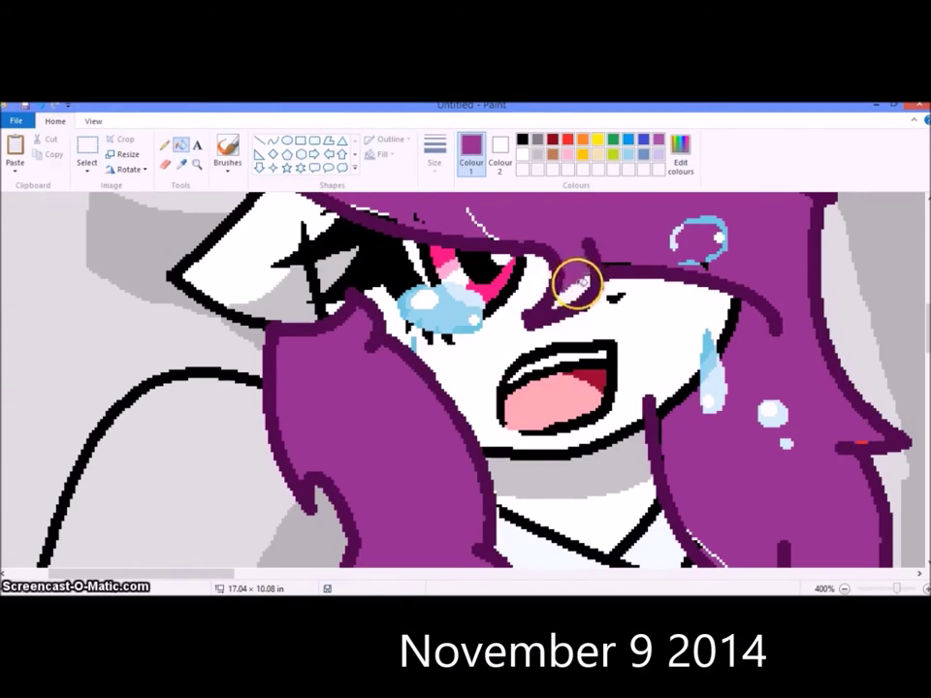
# Step: Draw over the white specks along the fringe's lower edge with the Curve tool in the mane's purple
pyautogui.scroll(3, 578, 276)
pyautogui.click(274, 140)
pyautogui.click(435, 155)
pyautogui.click(421, 194)
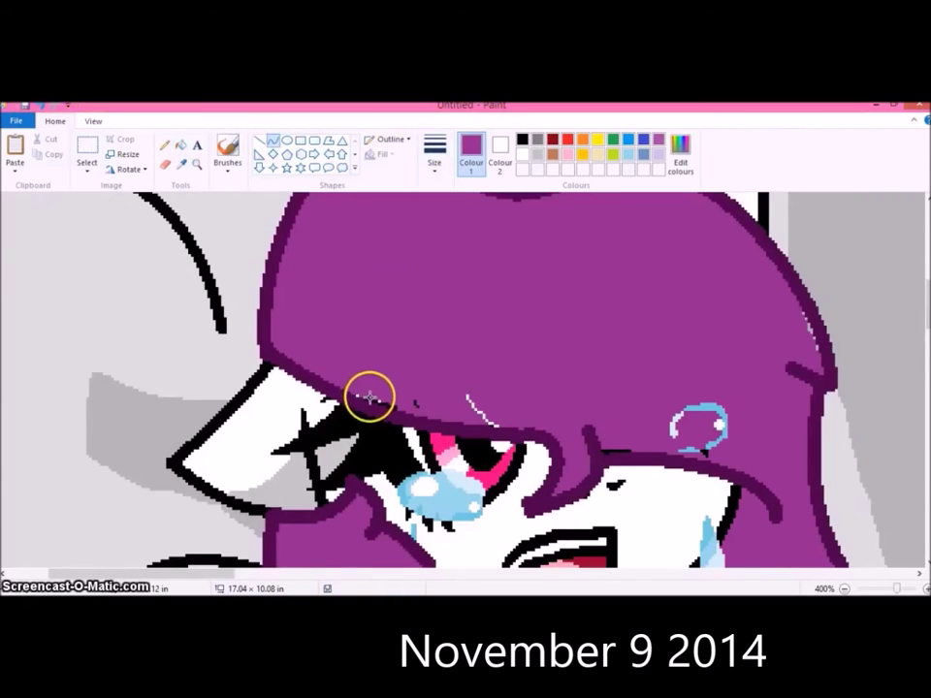
pyautogui.moveTo(361, 395); pyautogui.dragTo(488, 411)
# Step: Erase the white line and the tear bubble inside the fringe, and fill the erased patches with purple
pyautogui.click(165, 164)
pyautogui.moveTo(665, 426); pyautogui.dragTo(707, 433)
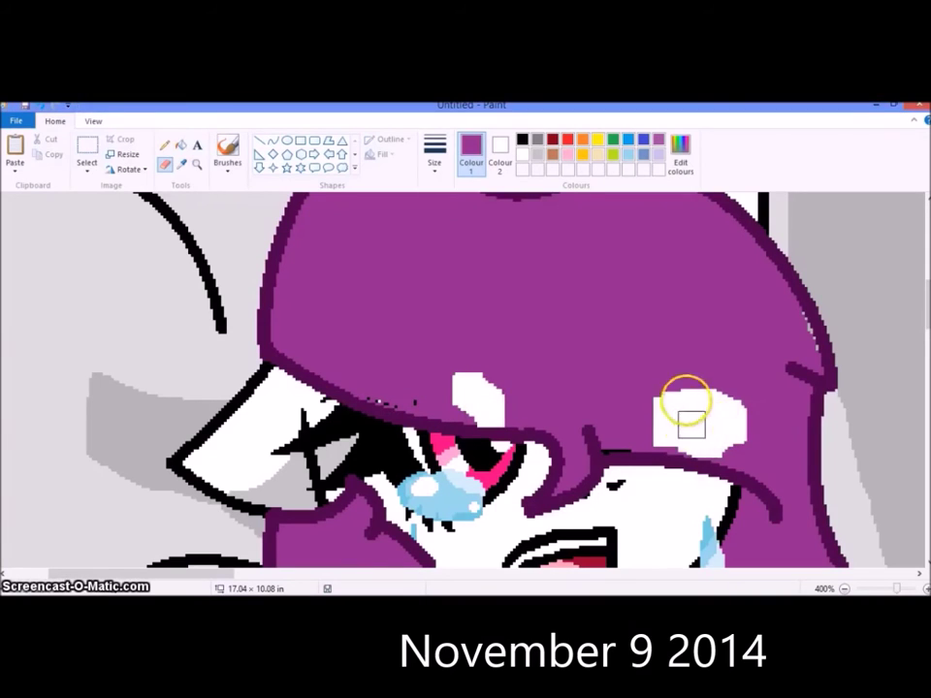
pyautogui.click(181, 143)
pyautogui.click(477, 394)
pyautogui.click(696, 426)
# Step: Paint over the remaining specks along the fringe's edges with a purple Pencil
pyautogui.click(165, 143)
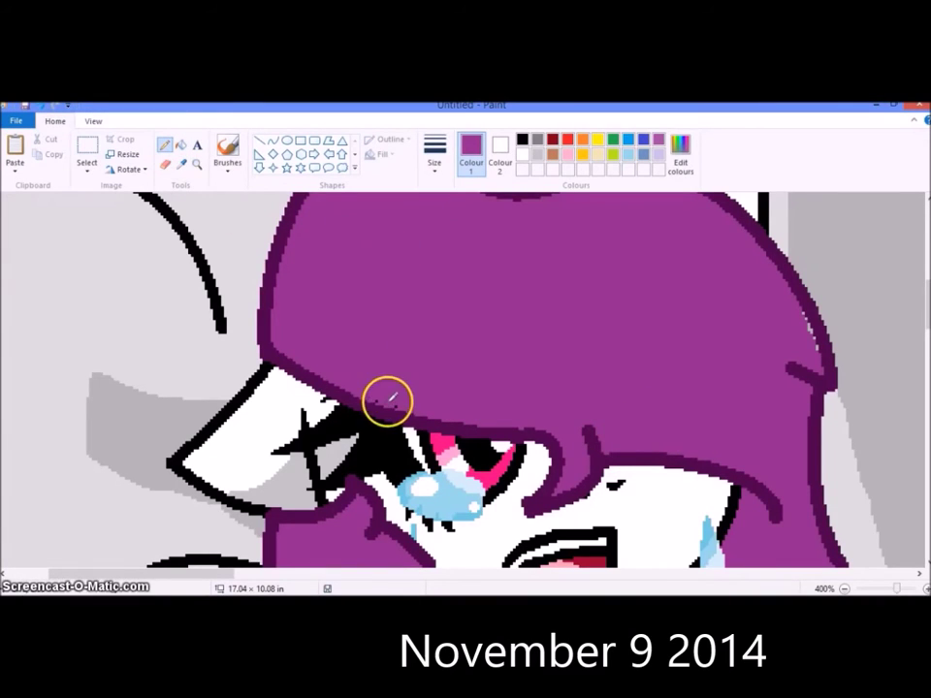
pyautogui.scroll(4, 588, 445)
pyautogui.scroll(-2, 748, 401)
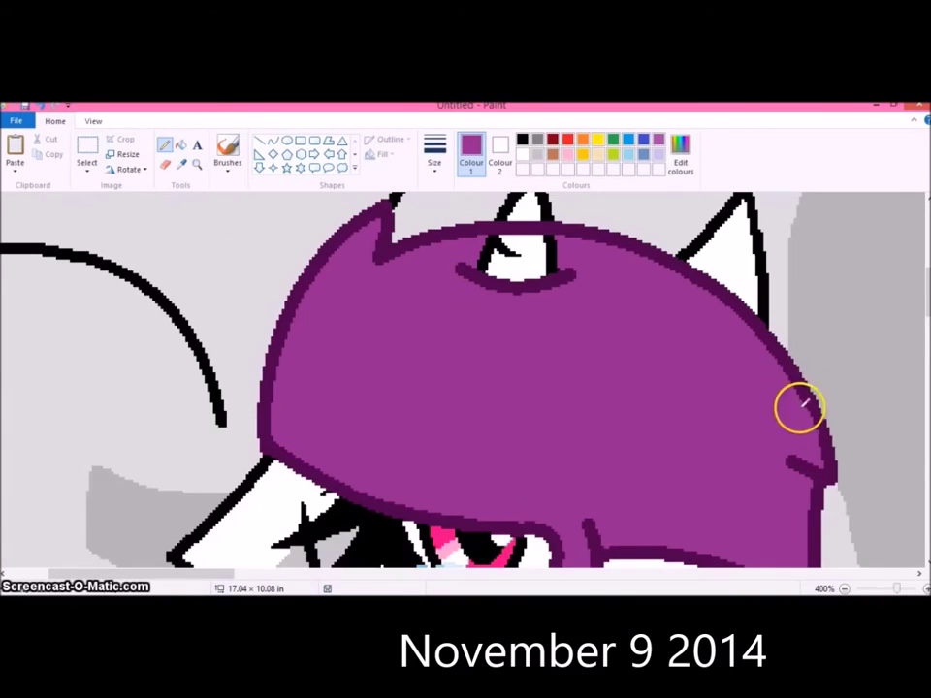
# Step: Paint over the white gaps in the lower part and curled tip of the right-hand lock with a purple Pencil
pyautogui.scroll(-3, 811, 412)
pyautogui.scroll(-1, 662, 347)
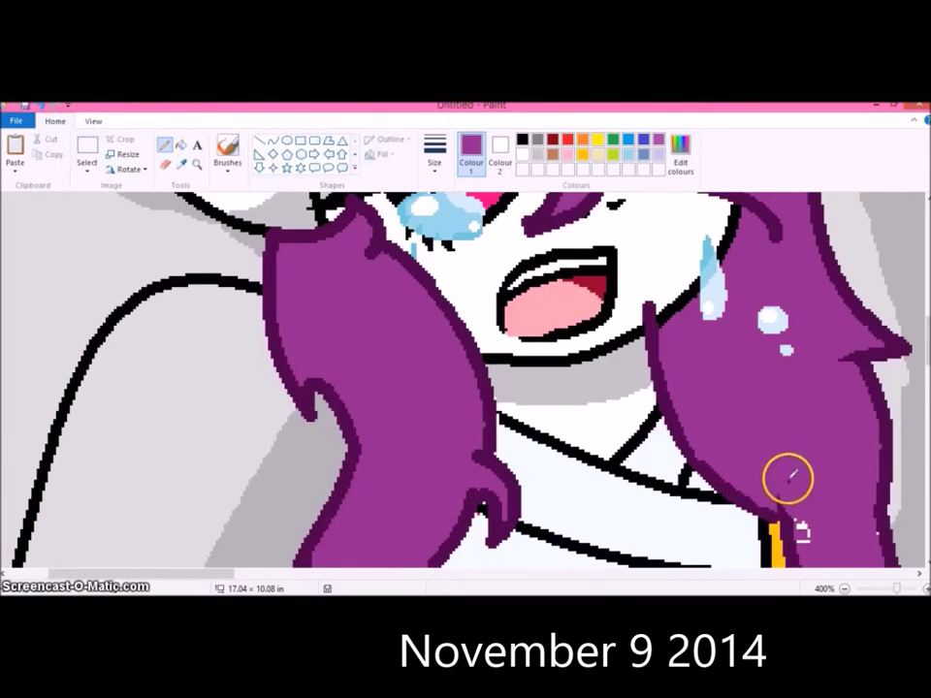
pyautogui.scroll(-2, 788, 473)
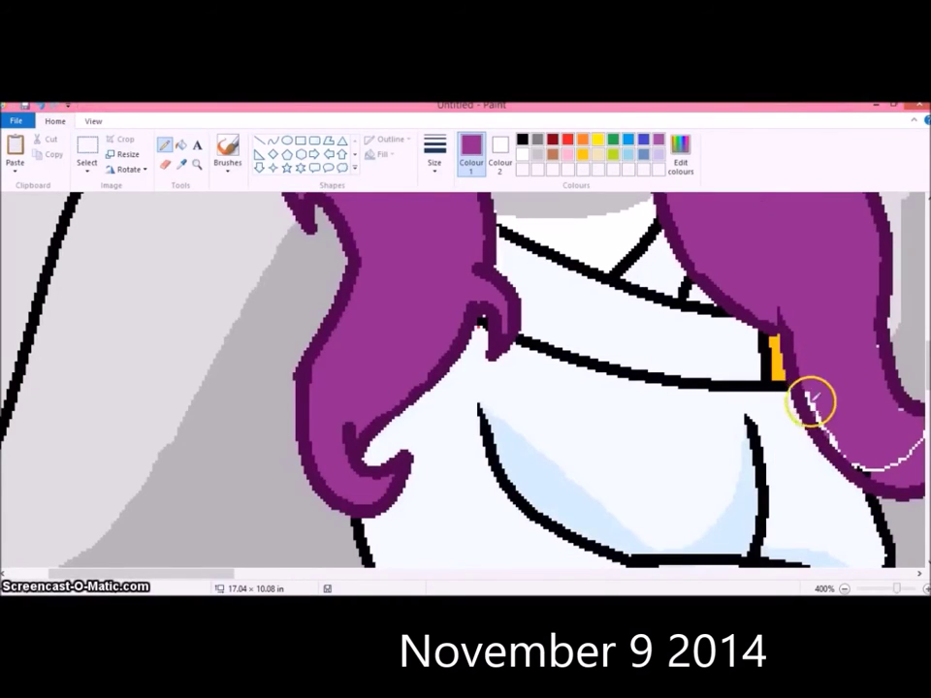
pyautogui.hscroll(5, 216, 565)
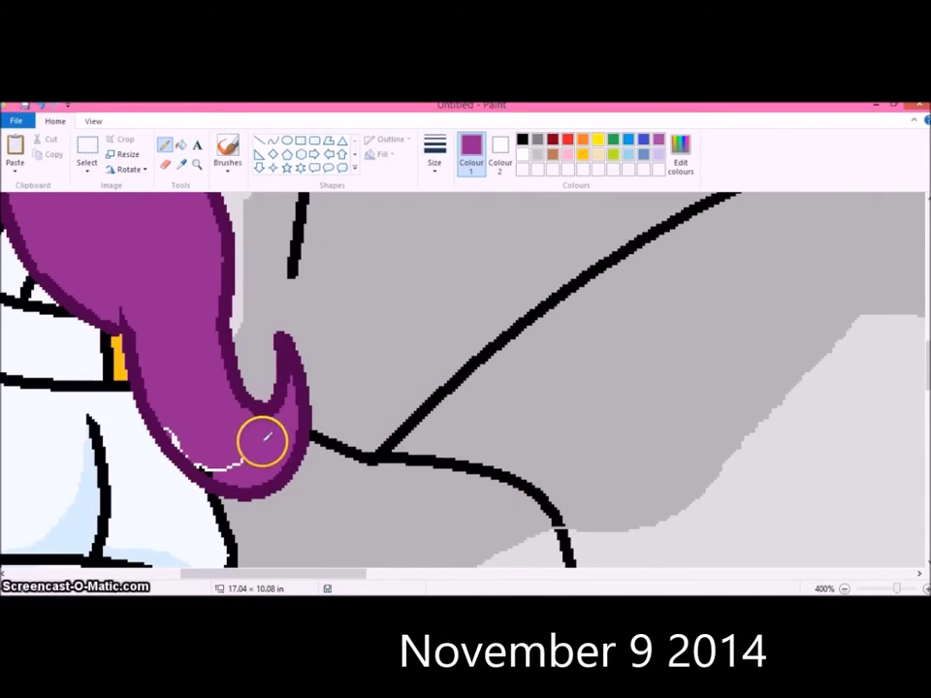
pyautogui.hscroll(-5, 234, 540)
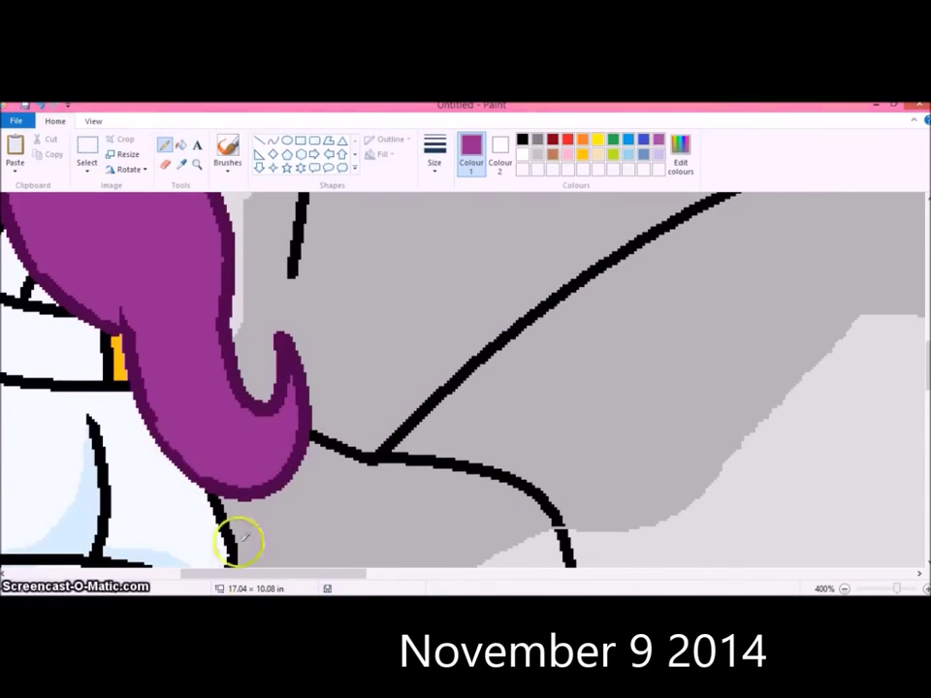
# Step: Extend the right-hand lock's dark purple outline up to the fringe, and fill the tears and leftover face inside the lock with purple
pyautogui.scroll(3, 212, 509)
pyautogui.click(181, 163)
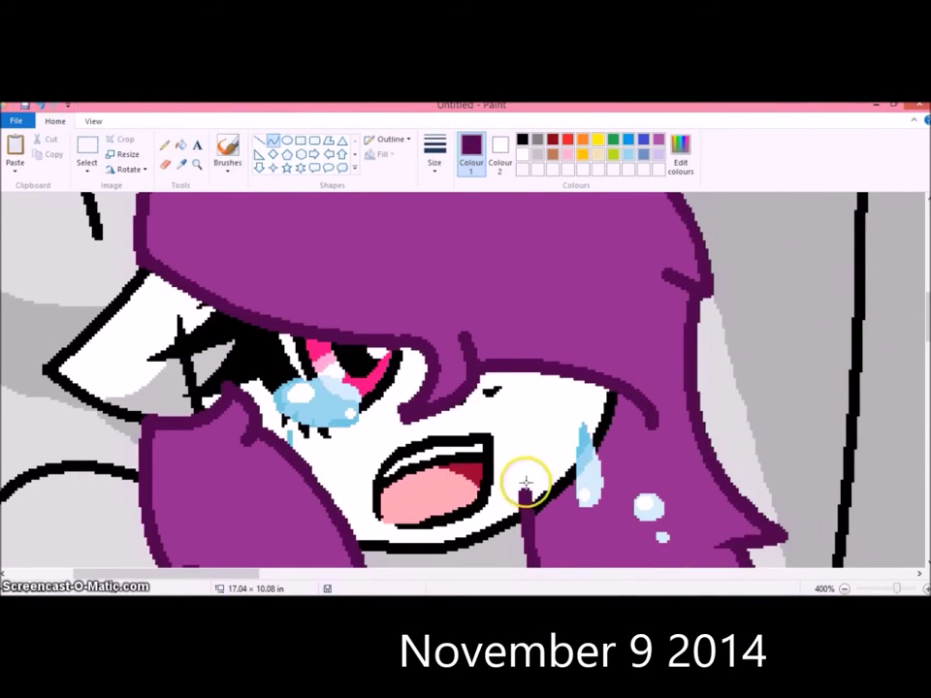
pyautogui.click(276, 207)
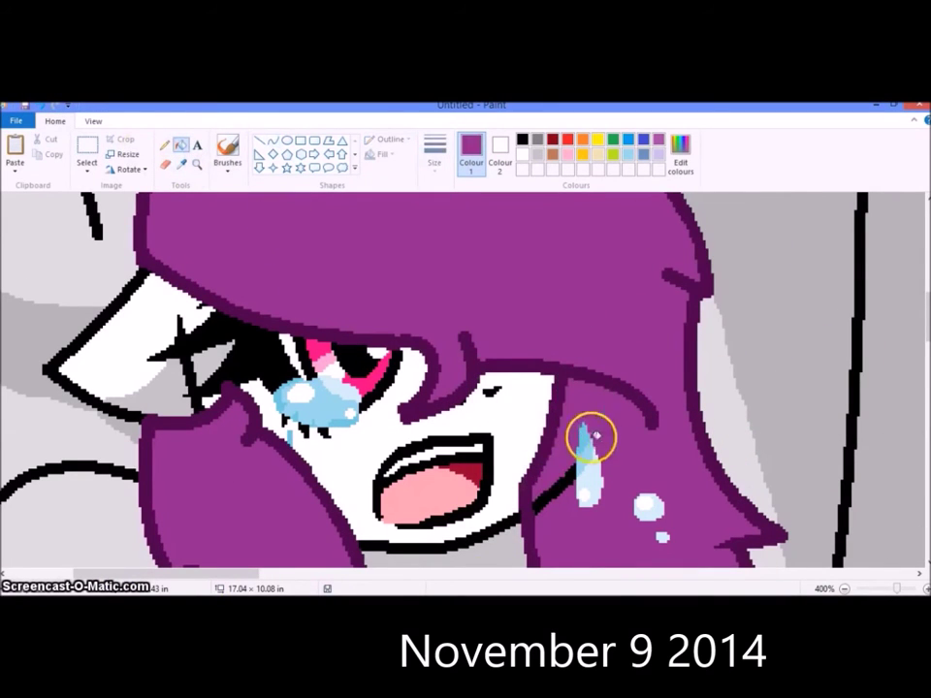
pyautogui.click(587, 451)
pyautogui.click(647, 505)
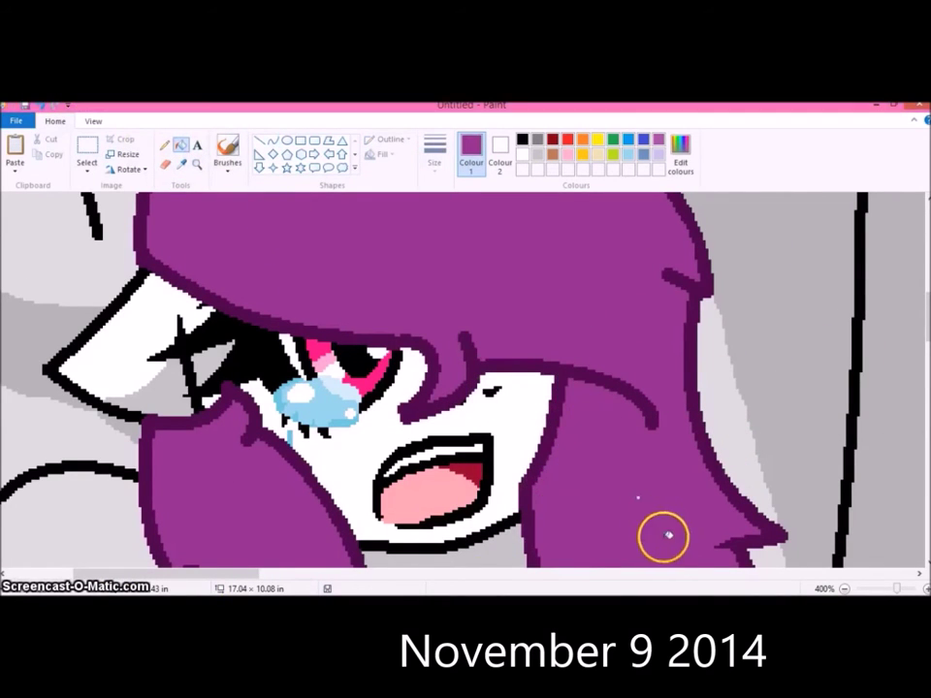
# Step: Pick the mane's dark purple outline colour and draw a curved tail with pointed tips below the pony's hips using the Curve tool
pyautogui.click(843, 589)
pyautogui.scroll(-5, 242, 378)
pyautogui.click(180, 163)
pyautogui.click(68, 218)
pyautogui.click(272, 141)
pyautogui.moveTo(83, 423); pyautogui.dragTo(116, 506)
pyautogui.moveTo(87, 465); pyautogui.dragTo(69, 451)
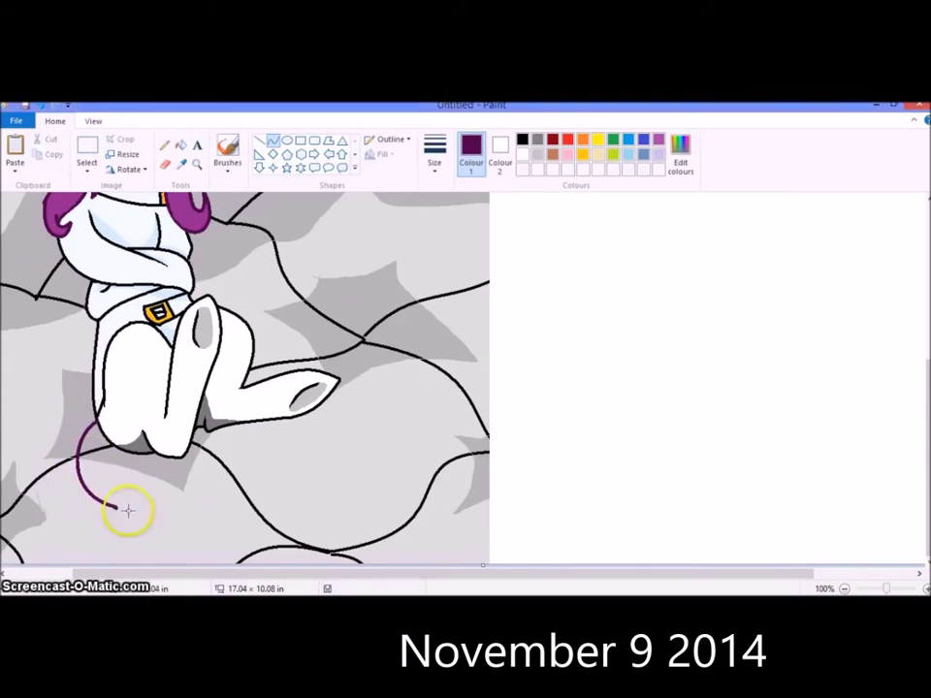
pyautogui.moveTo(228, 521); pyautogui.dragTo(242, 431)
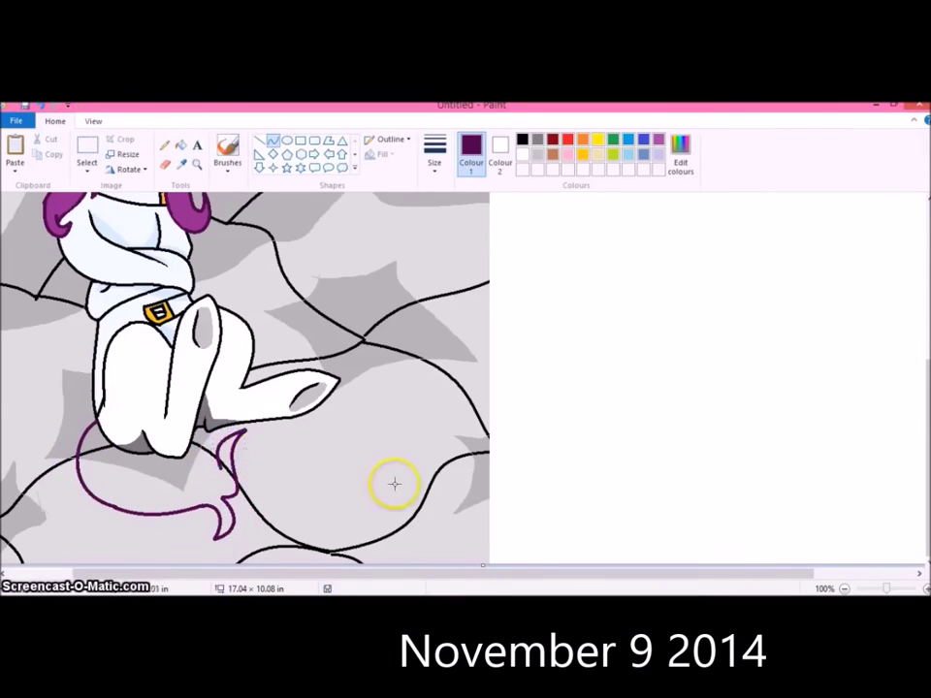
pyautogui.moveTo(174, 475); pyautogui.dragTo(173, 484)
# Step: Fill the tail with the mane's purple
pyautogui.click(181, 143)
pyautogui.click(105, 462)
pyautogui.click(180, 488)
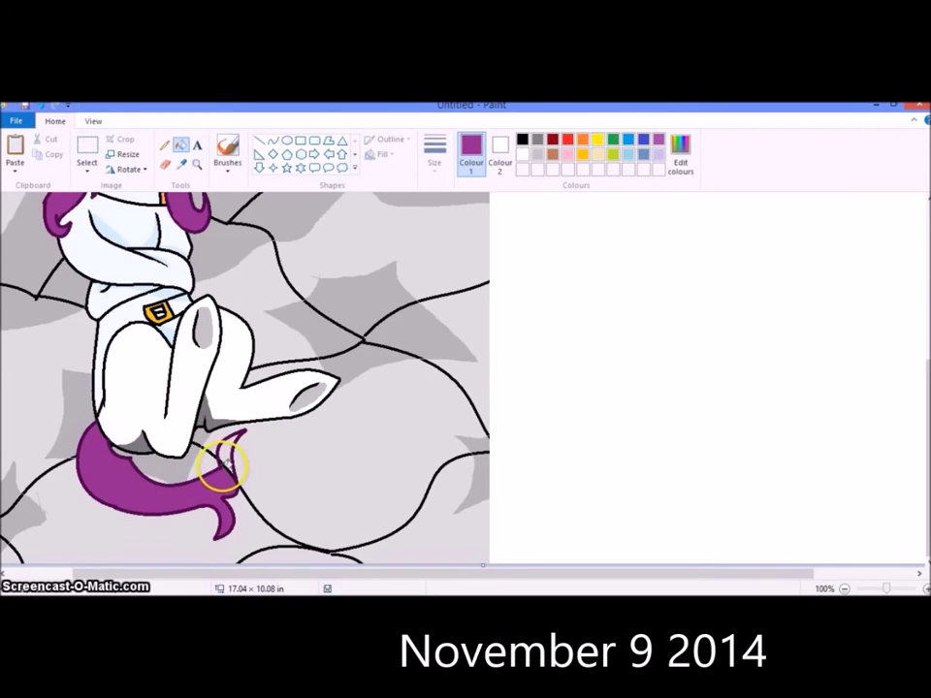
# Step: Zoom to 300% on the horn and pick its black outline colour for the Pencil
pyautogui.scroll(10, 249, 436)
pyautogui.click(196, 165)
pyautogui.click(44, 208)
pyautogui.click(180, 165)
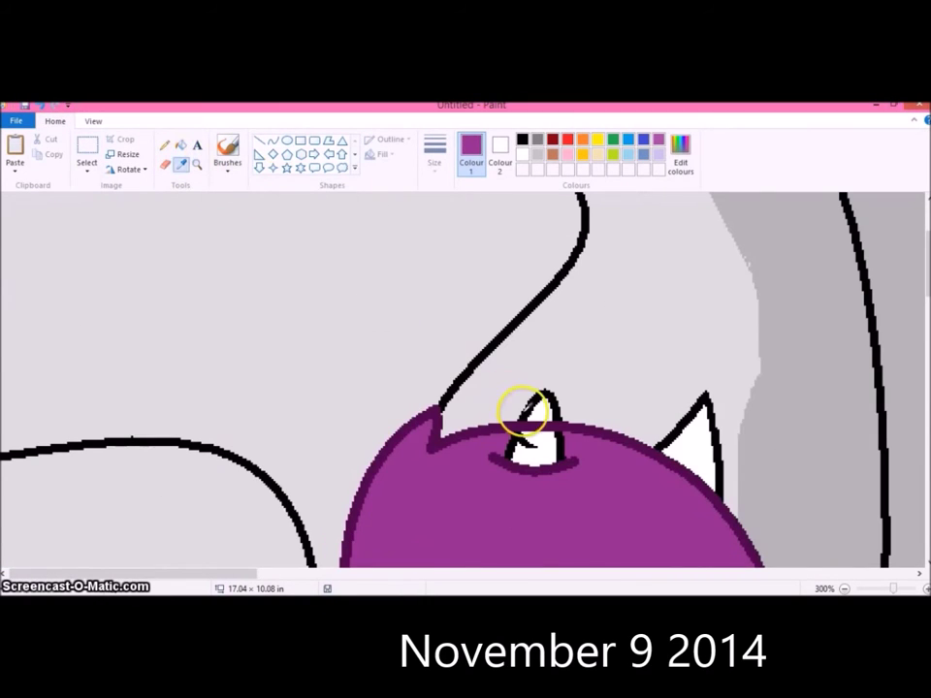
pyautogui.click(523, 412)
pyautogui.click(164, 143)
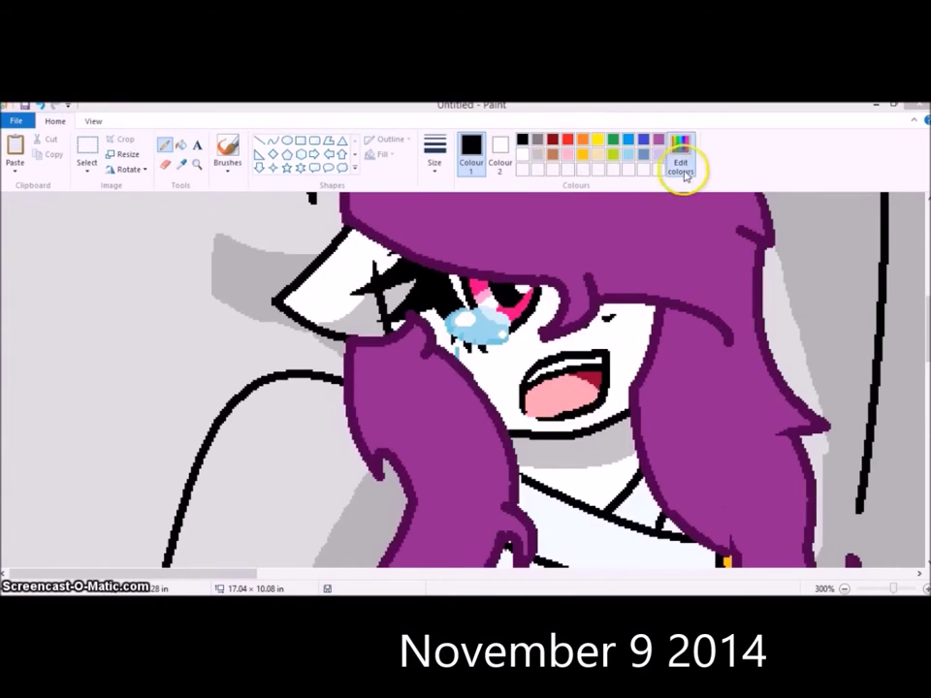
# Step: Draw a thicker black outline around the mouth and fill the enclosed muzzle area with black
pyautogui.click(434, 150)
pyautogui.click(426, 218)
pyautogui.moveTo(582, 432)
pyautogui.mouseDown()
pyautogui.moveTo(603, 325)
pyautogui.moveTo(512, 351)
pyautogui.mouseUp()
pyautogui.click(181, 143)
pyautogui.click(529, 425)
pyautogui.click(523, 141)
pyautogui.click(505, 279)
pyautogui.hotkey('ctrl', 'z')
# Step: Define a custom near-black colour and recolour the outline around the black muzzle patch
pyautogui.click(679, 155)
pyautogui.click(347, 442)
pyautogui.click(574, 318)
pyautogui.click(636, 342)
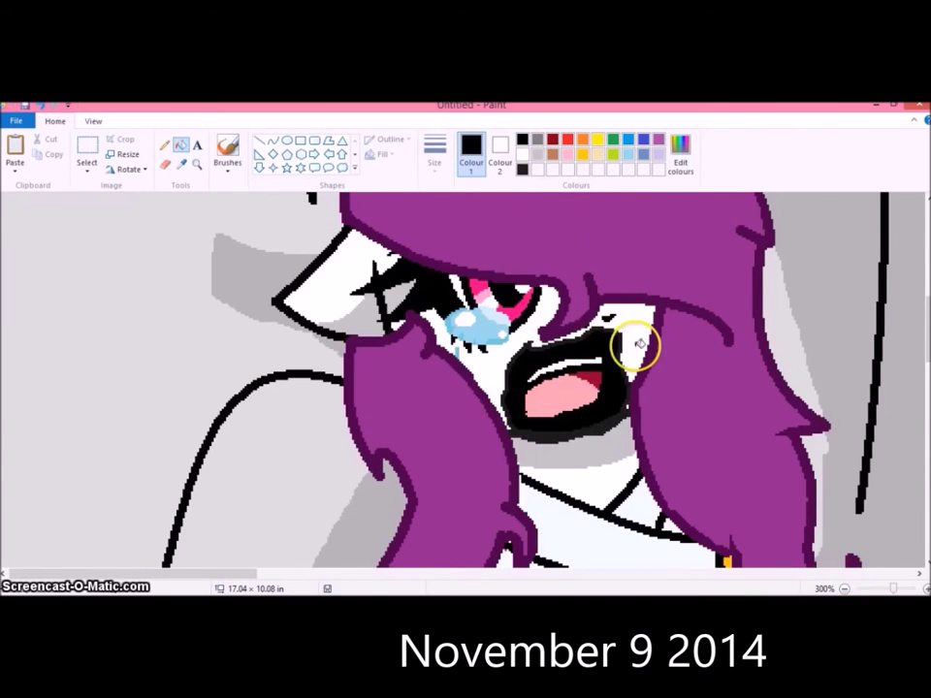
# Step: Close the raised leg's lower outline with a near-black curve, and touch up the leg outlines with the Pencil
pyautogui.scroll(-5, 633, 365)
pyautogui.moveTo(165, 573); pyautogui.dragTo(290, 573)
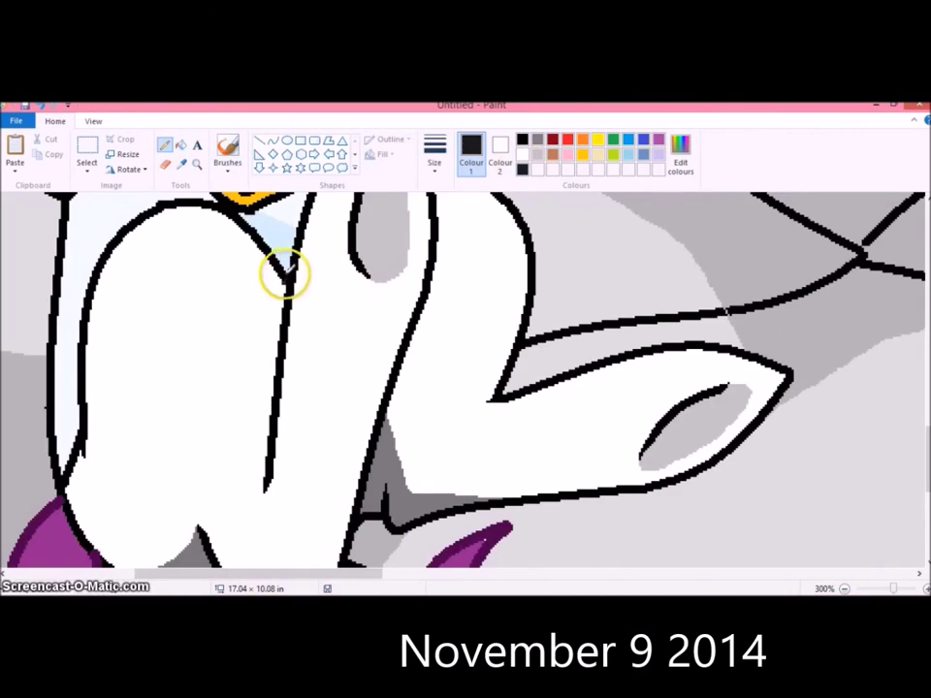
pyautogui.scroll(-3, 339, 387)
pyautogui.click(272, 140)
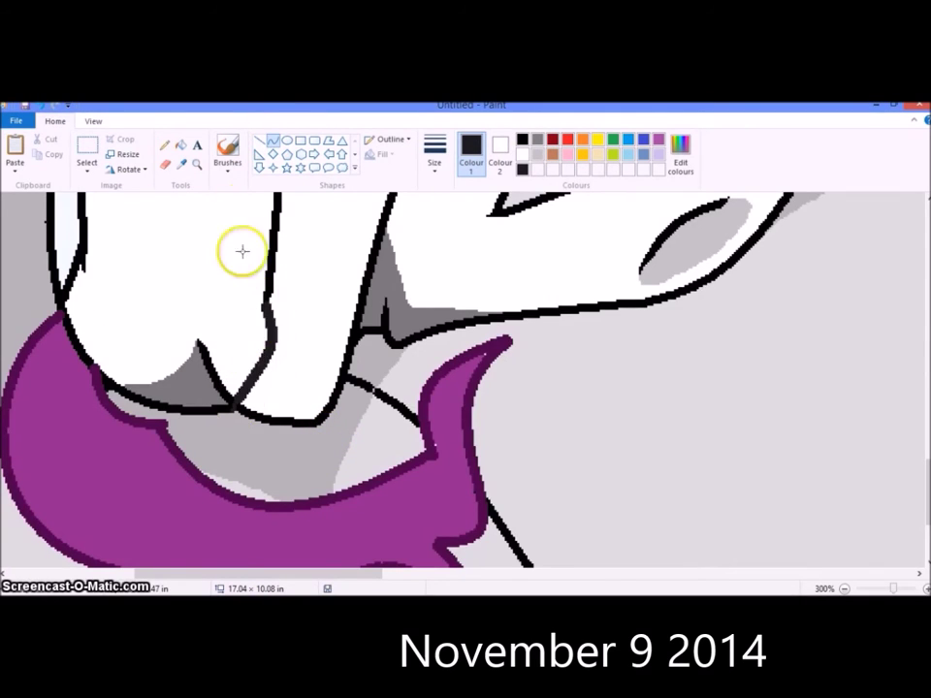
pyautogui.click(164, 145)
pyautogui.scroll(3, 282, 320)
pyautogui.keyDown('ctrl'); pyautogui.scroll(-1, 301, 315); pyautogui.keyUp('ctrl')
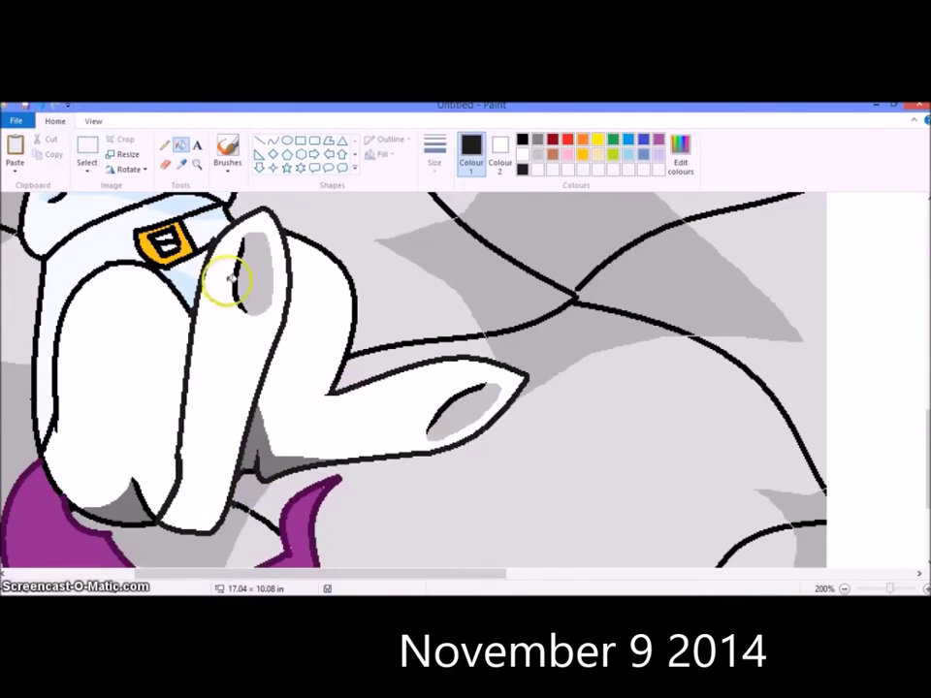
# Step: Fill the raised leg with black and its oval sole with a custom near-black shade
pyautogui.click(181, 144)
pyautogui.click(219, 381)
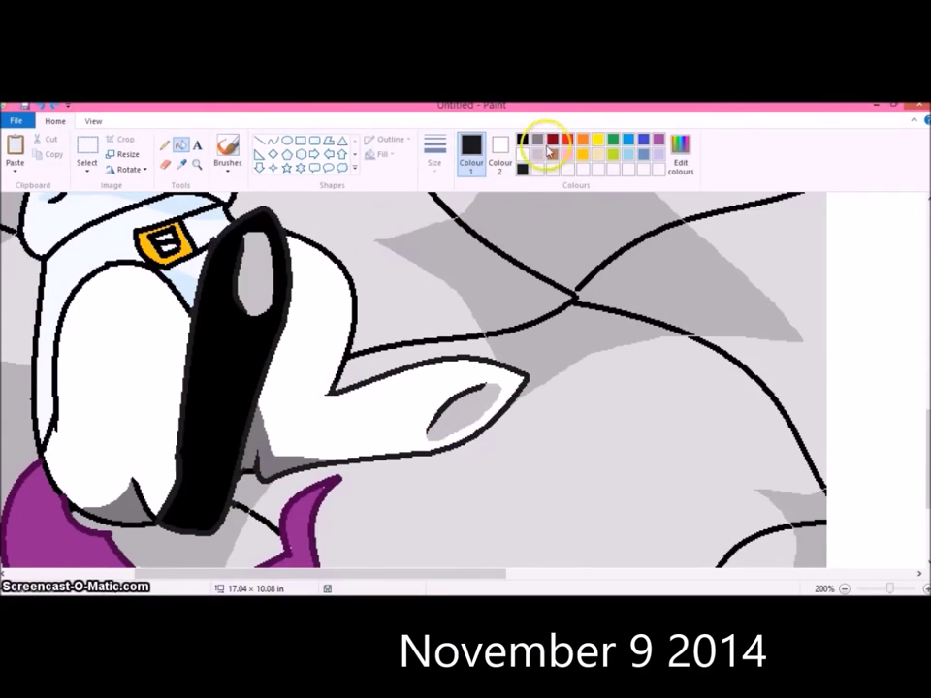
pyautogui.click(680, 155)
pyautogui.click(340, 445)
pyautogui.click(256, 293)
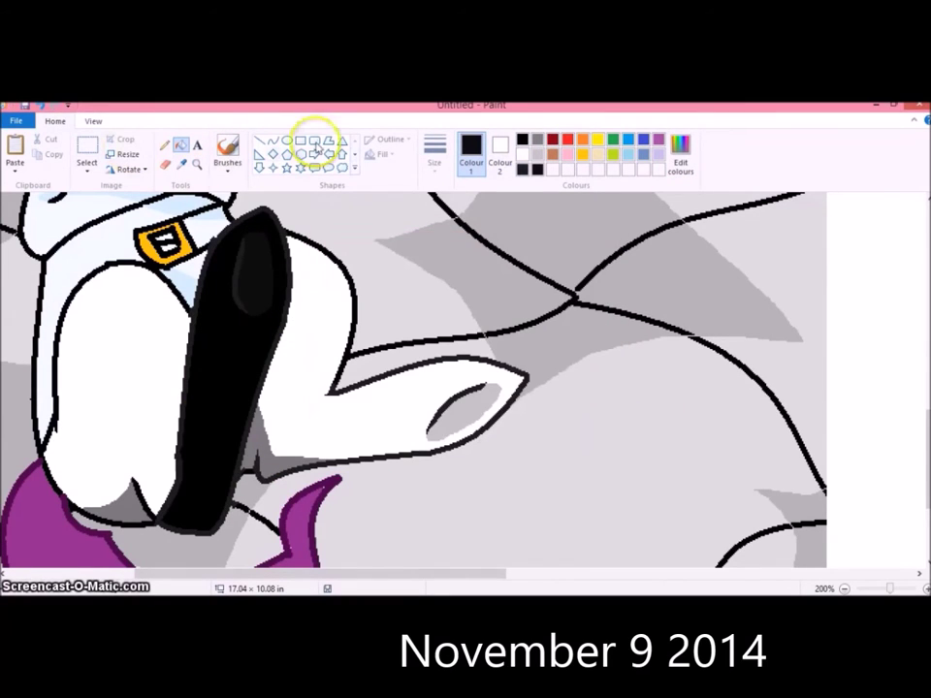
# Step: Draw a curve across the knee of the outstretched leg, and fill the lower leg black with a near-black sole
pyautogui.click(273, 141)
pyautogui.moveTo(326, 391); pyautogui.dragTo(272, 446)
pyautogui.click(179, 143)
pyautogui.click(339, 397)
pyautogui.click(464, 412)
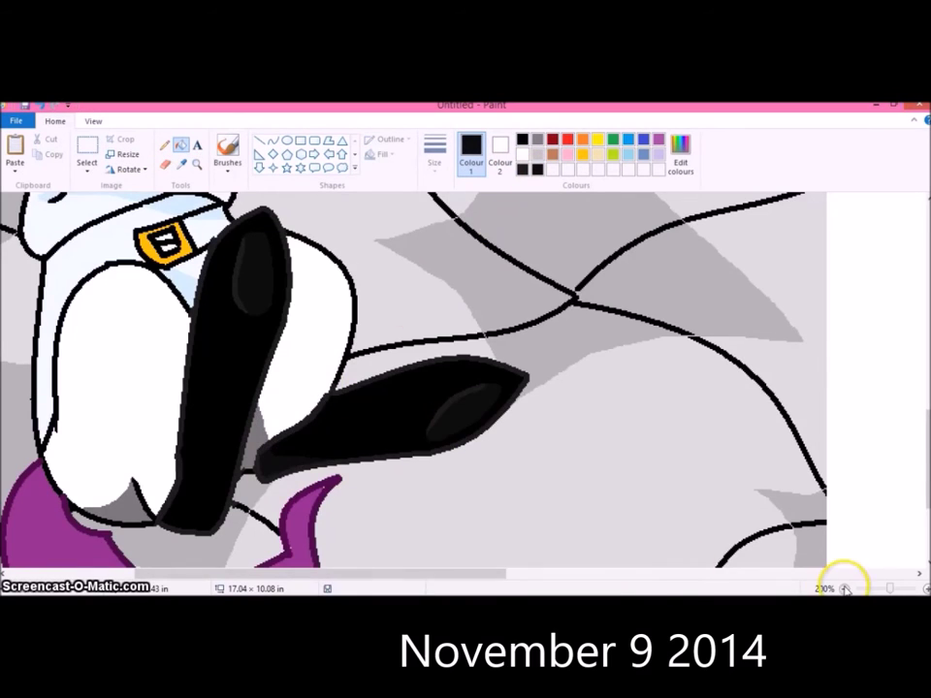
# Step: Pick teal from the reference pony's mane and draw a curved stripe boundary across the fringe with the Pencil
pyautogui.click(844, 589)
pyautogui.click(196, 165)
pyautogui.click(180, 165)
pyautogui.click(612, 216)
pyautogui.moveTo(271, 573); pyautogui.dragTo(155, 573)
pyautogui.click(163, 144)
pyautogui.moveTo(226, 401); pyautogui.dragTo(142, 378)
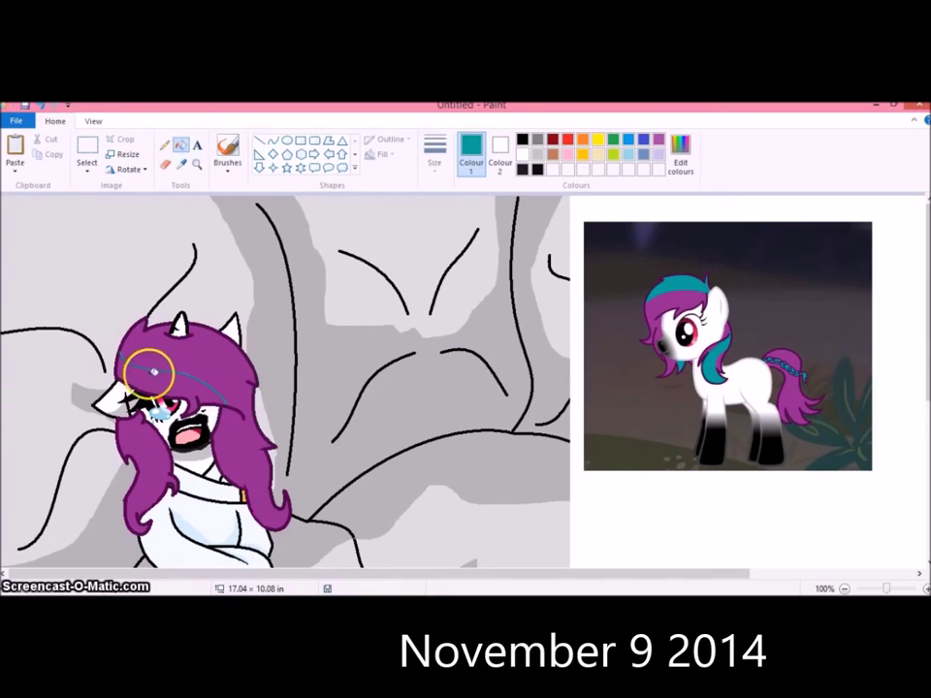
# Step: Draw teal stripe boundaries on the left-hand lock and along the tail, and fill the stripes with teal
pyautogui.scroll(-2, 102, 357)
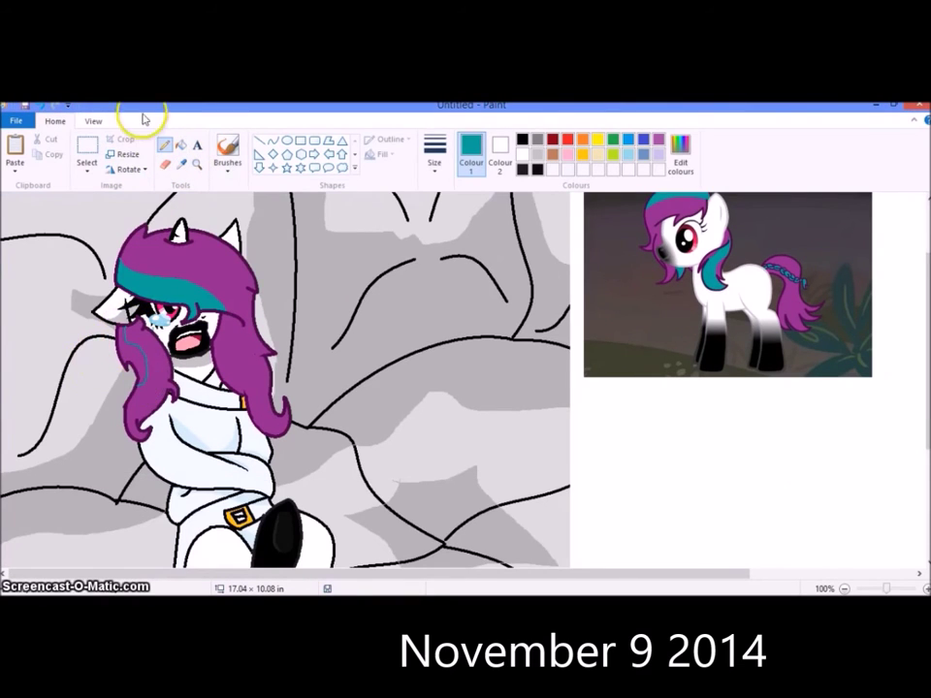
pyautogui.scroll(-1, 181, 158)
pyautogui.scroll(-4, 233, 453)
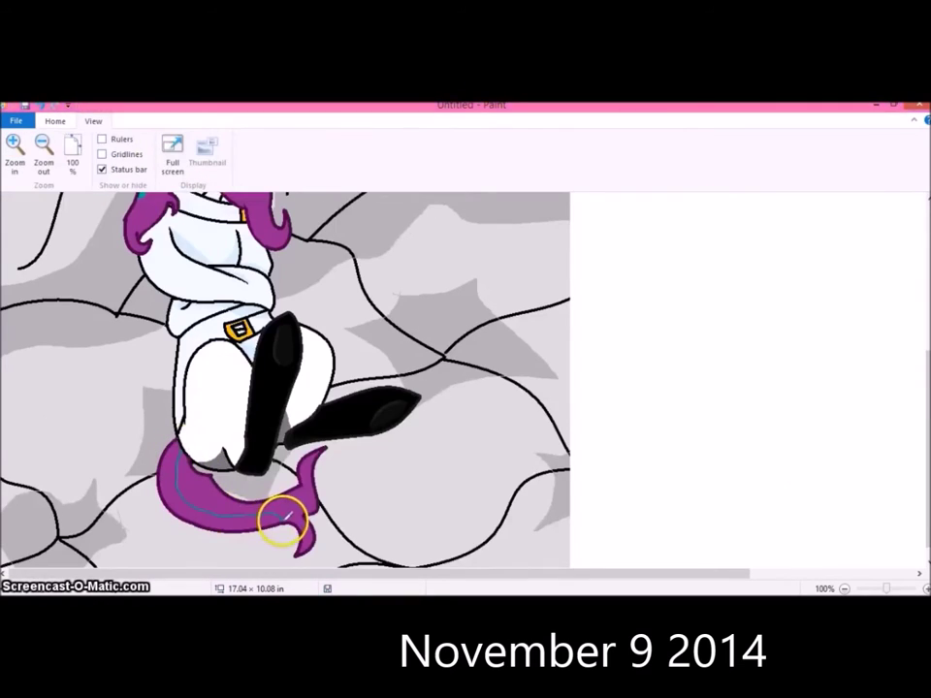
pyautogui.click(55, 121)
pyautogui.click(180, 144)
pyautogui.click(208, 485)
# Step: Pick the dark purple outline colour and repair the outline around the left-hand lock's notch
pyautogui.scroll(2, 210, 202)
pyautogui.click(180, 164)
pyautogui.click(378, 386)
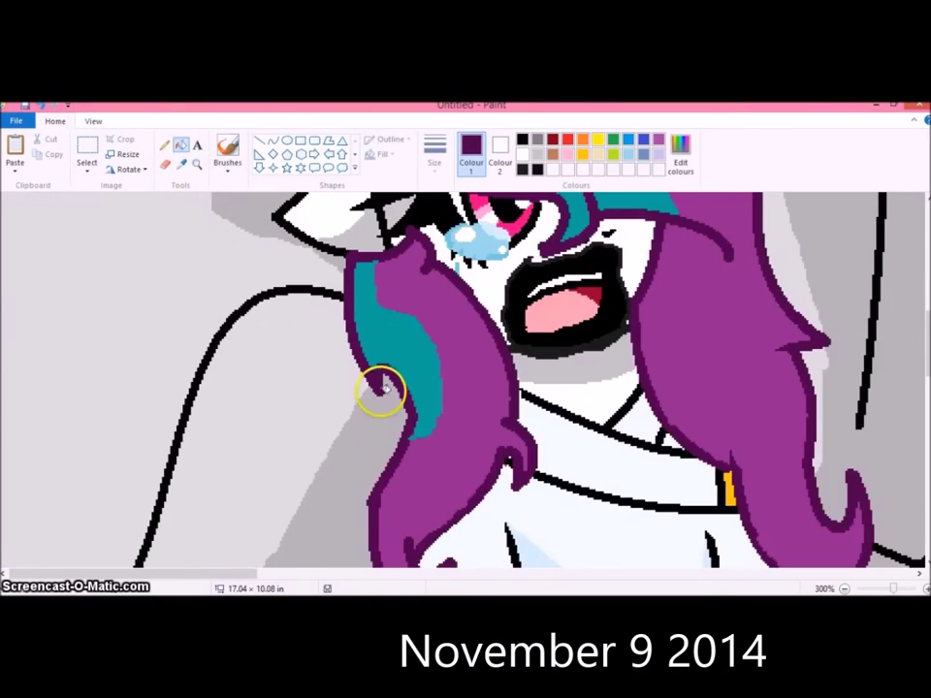
pyautogui.click(165, 144)
pyautogui.scroll(3, 368, 320)
pyautogui.click(842, 587)
pyautogui.click(843, 587)
pyautogui.click(843, 587)
pyautogui.moveTo(563, 363); pyautogui.dragTo(276, 360)
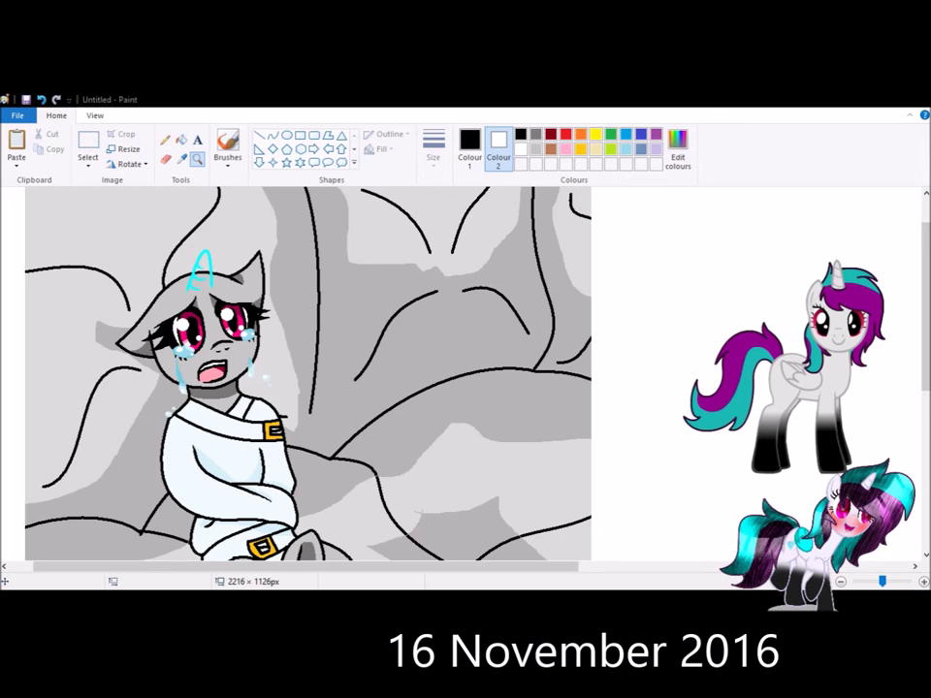
# Step: Zoom in on the pony's face in the second drawing, and fill the grey head, ears and legs with off-white
pyautogui.click(197, 159)
pyautogui.click(225, 342)
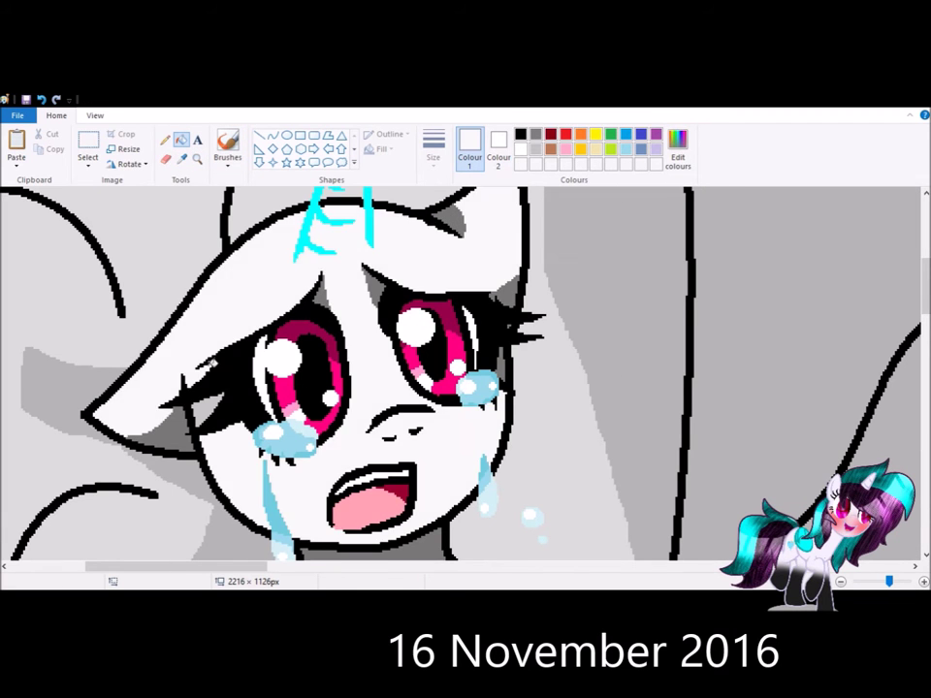
pyautogui.scroll(2, 640, 433)
pyautogui.scroll(-8, 639, 433)
pyautogui.scroll(3, 640, 434)
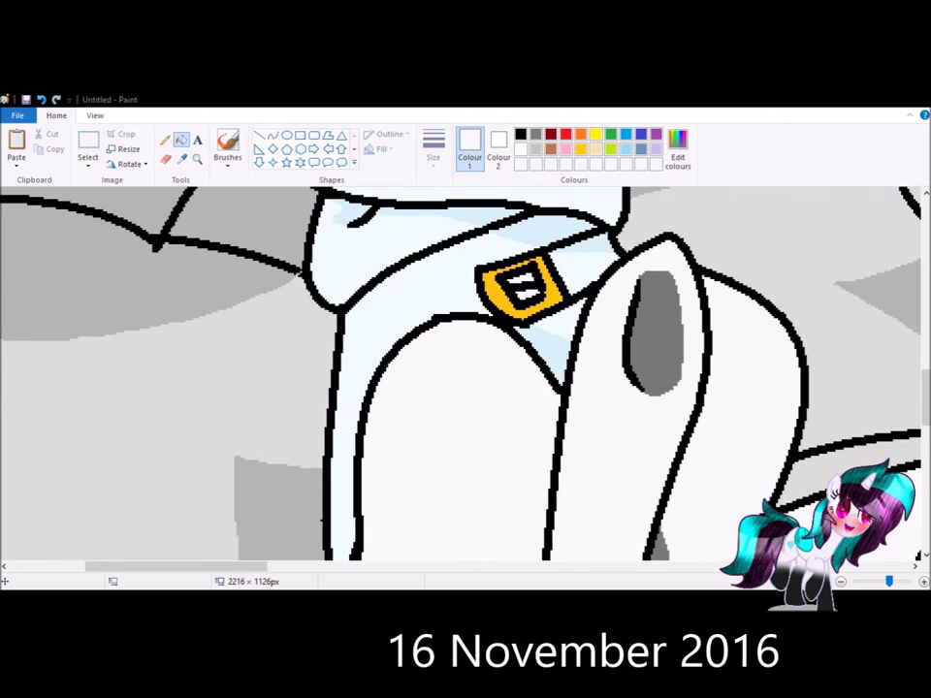
# Step: Recolour the dark grey shadows on the legs, neck, ears and face with light grey
pyautogui.scroll(-3, 422, 491)
pyautogui.hscroll(3, 633, 431)
pyautogui.scroll(3, 224, 326)
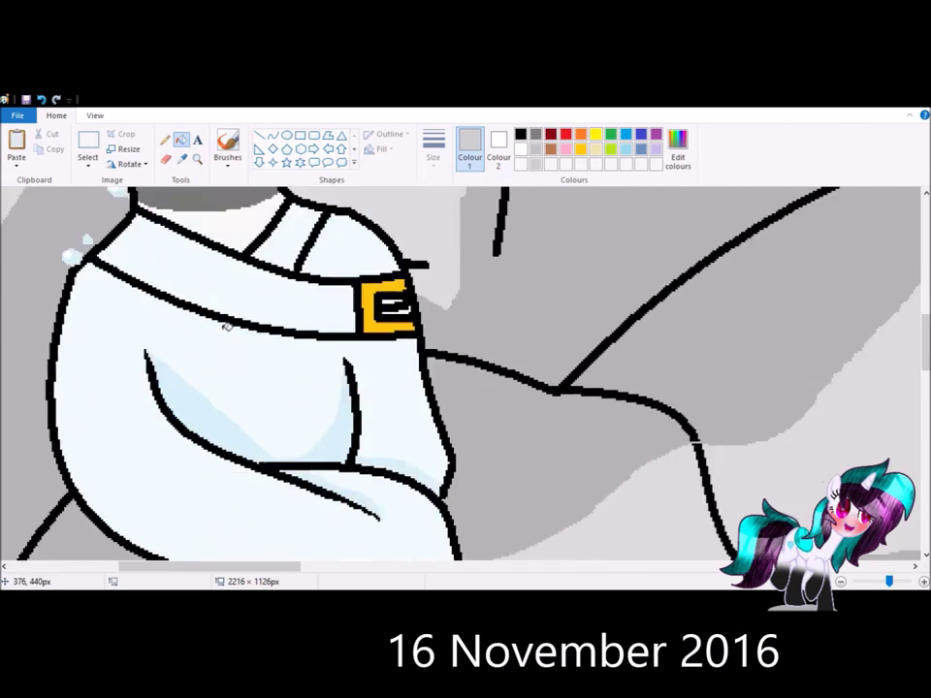
pyautogui.scroll(4, 224, 326)
pyautogui.scroll(2, 211, 436)
pyautogui.hscroll(-3, 211, 436)
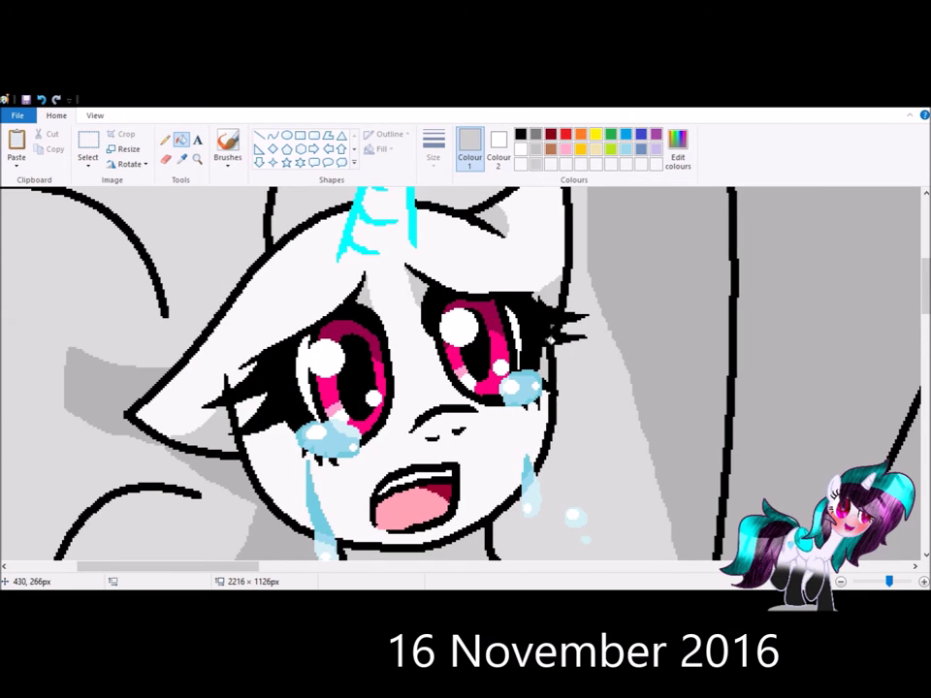
# Step: Pick the black outline colour and recolour the horn's cyan sketch lines black
pyautogui.click(181, 158)
pyautogui.click(268, 209)
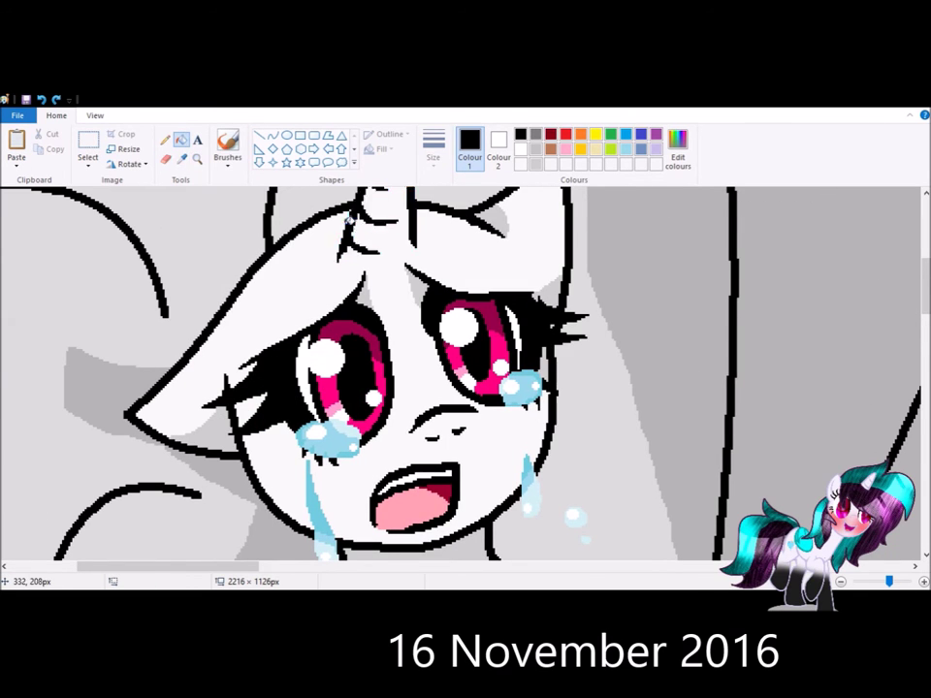
pyautogui.scroll(3, 351, 269)
pyautogui.click(840, 581)
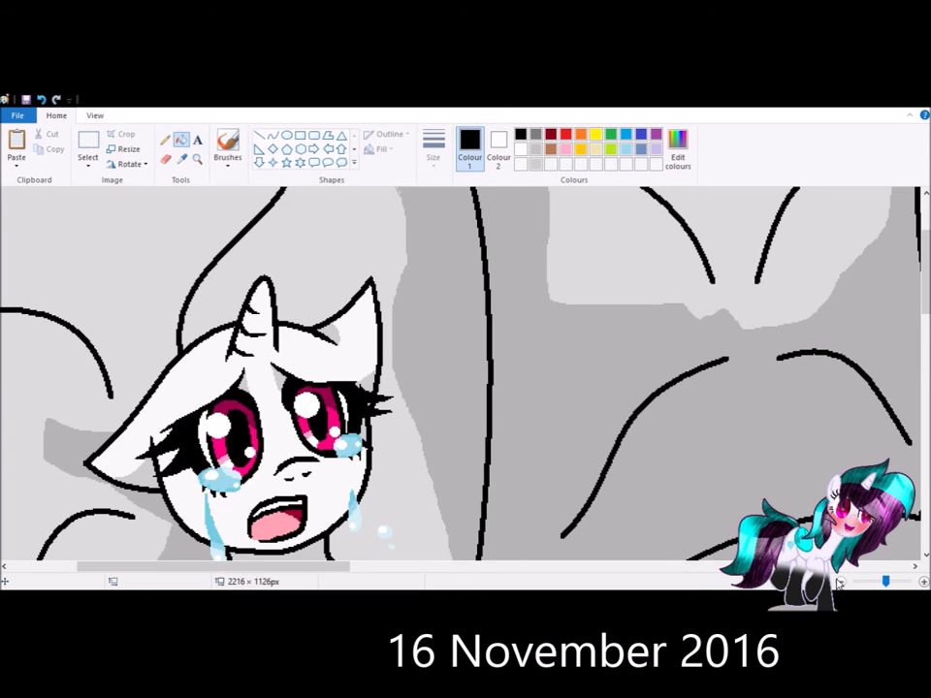
pyautogui.scroll(-3, 630, 436)
pyautogui.click(88, 145)
pyautogui.scroll(3, 114, 207)
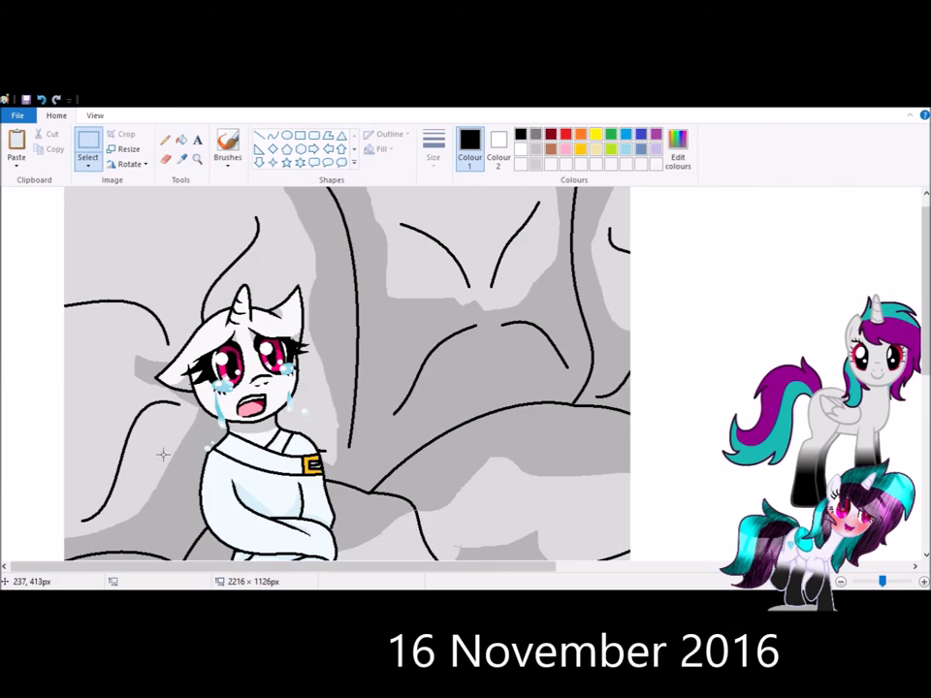
# Step: Select the whole crying pony drawing and move it slightly away from the reference pony
pyautogui.scroll(-3, 194, 340)
pyautogui.moveTo(33, 187); pyautogui.dragTo(316, 513)
pyautogui.moveTo(176, 383); pyautogui.dragTo(213, 388)
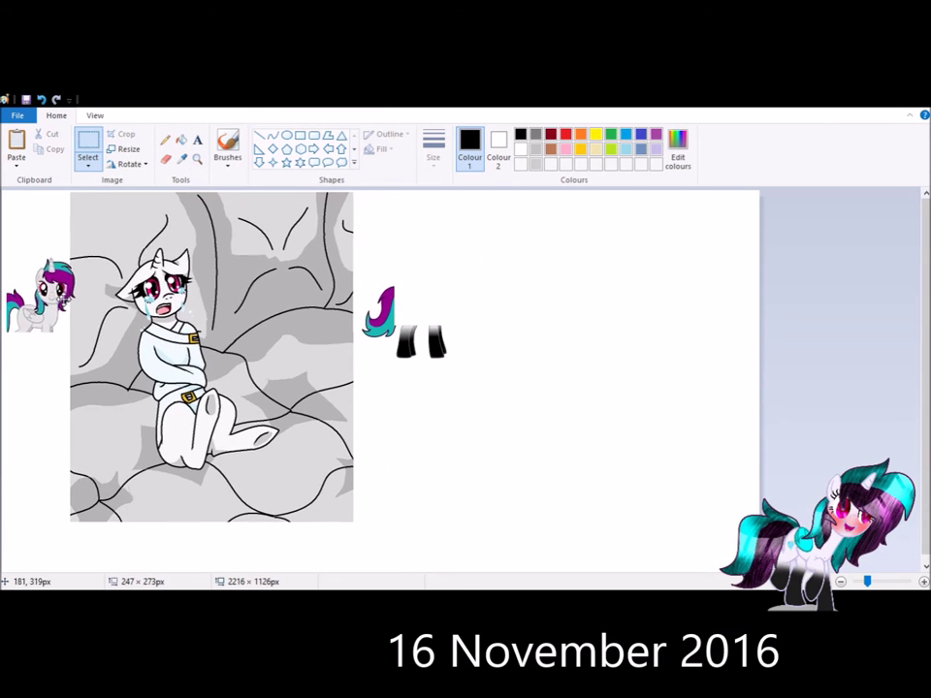
# Step: Draw the dark purple outline of the mane's fringe and top around the horn with curves, following the reference pony
pyautogui.scroll(5, 481, 353)
pyautogui.scroll(-2, 481, 353)
pyautogui.moveTo(449, 246); pyautogui.dragTo(438, 316)
pyautogui.moveTo(463, 264)
pyautogui.mouseDown()
pyautogui.moveTo(485, 291)
pyautogui.moveTo(502, 277)
pyautogui.moveTo(621, 320)
pyautogui.moveTo(674, 306)
pyautogui.moveTo(696, 354)
pyautogui.mouseUp()
pyautogui.scroll(2, 433, 356)
pyautogui.moveTo(454, 260); pyautogui.dragTo(474, 223)
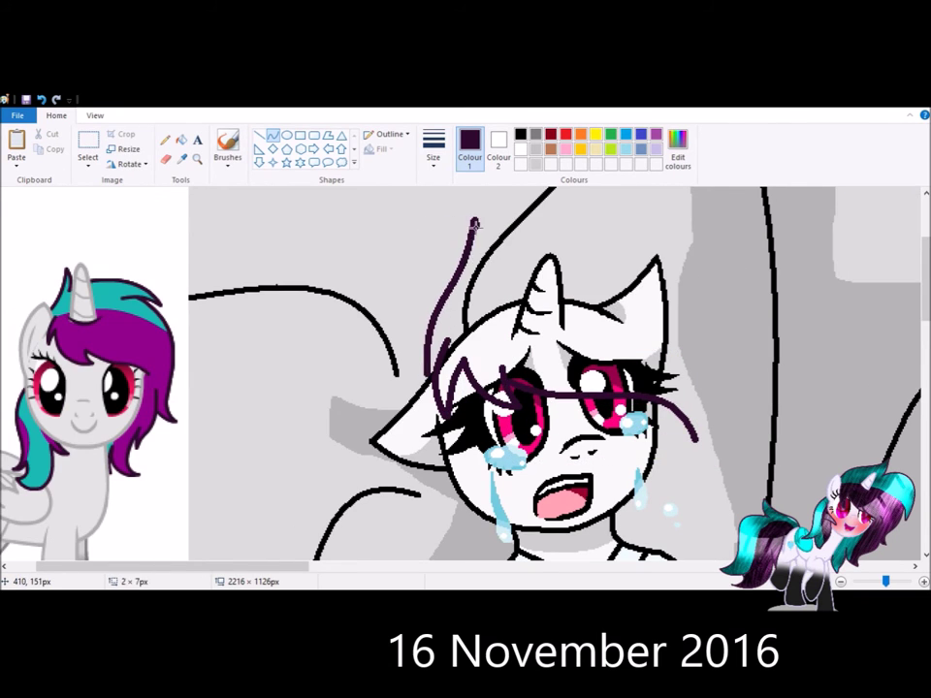
pyautogui.moveTo(483, 274); pyautogui.dragTo(694, 297)
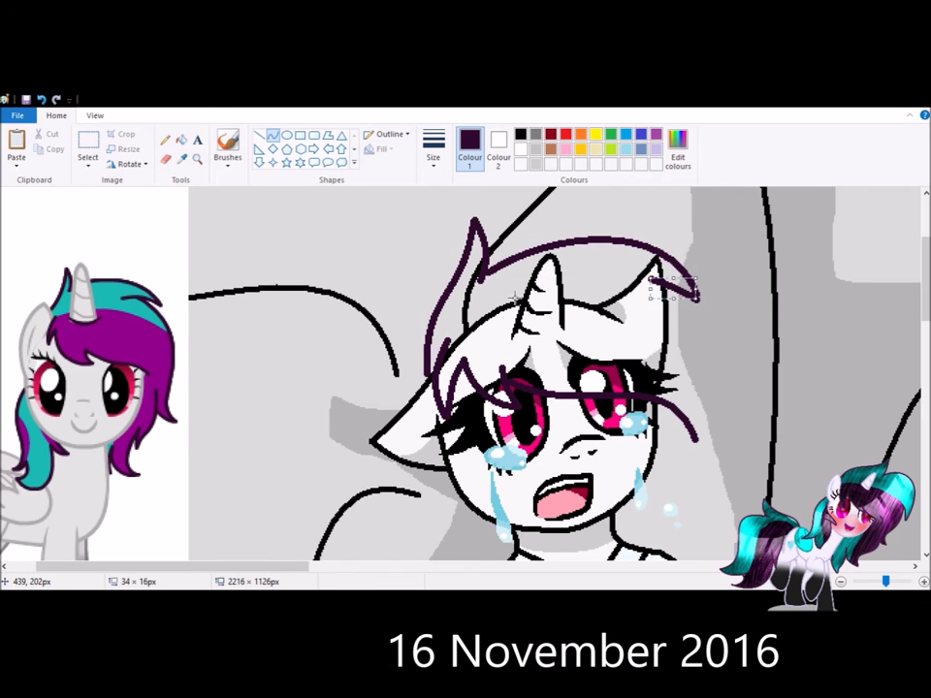
# Step: Outline the wavy right-hand hair lock in dark purple, from the cheek down to the jacket's shoulder buckle
pyautogui.scroll(-4, 613, 301)
pyautogui.moveTo(613, 301)
pyautogui.mouseDown()
pyautogui.moveTo(696, 303)
pyautogui.moveTo(640, 357)
pyautogui.mouseUp()
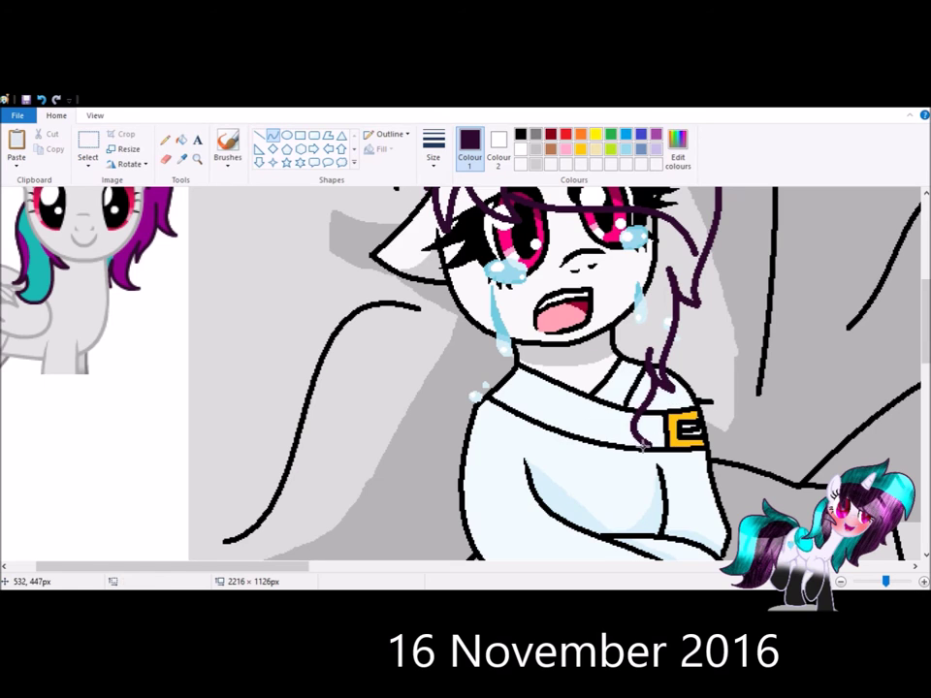
pyautogui.moveTo(642, 444); pyautogui.dragTo(617, 339)
# Step: Fill the outlined mane with white and cover the leftover lines inside the fringe and right-hand lock with white curves
pyautogui.scroll(2, 601, 376)
pyautogui.click(182, 139)
pyautogui.scroll(2, 501, 383)
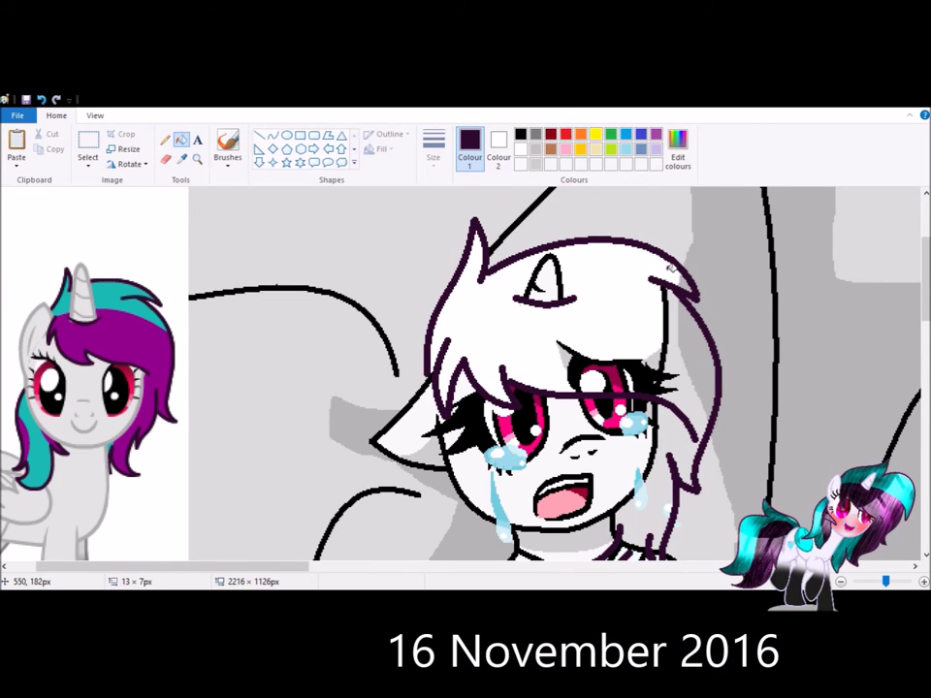
pyautogui.scroll(-1, 679, 369)
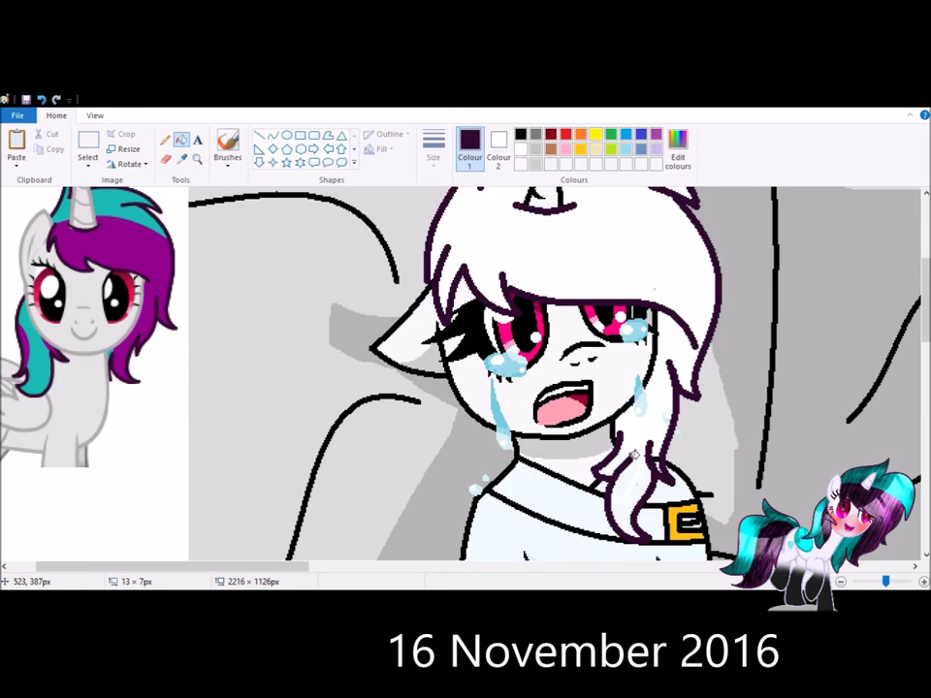
pyautogui.click(259, 135)
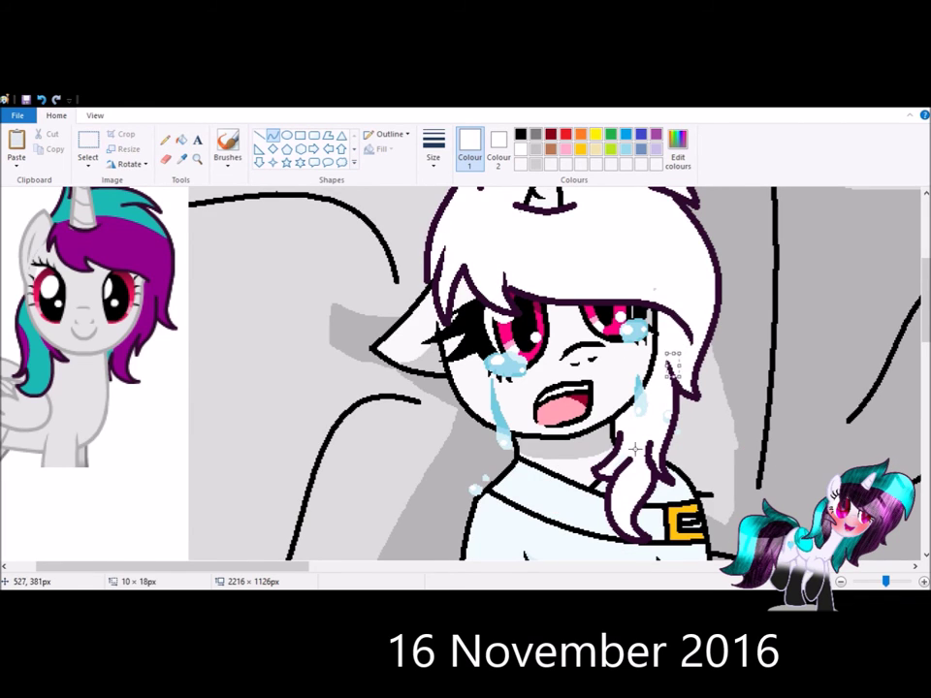
pyautogui.scroll(1, 478, 301)
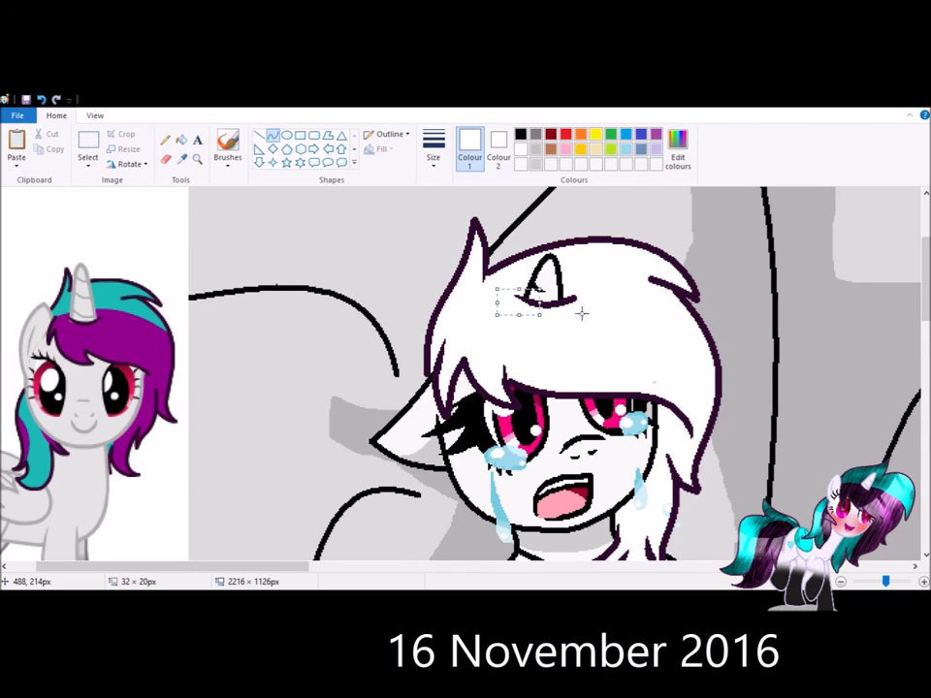
# Step: Pick the dark purple outline colour and draw the left-hand hair lock's outline below the ear and over the shoulder
pyautogui.click(181, 158)
pyautogui.click(679, 286)
pyautogui.scroll(-2, 485, 368)
pyautogui.moveTo(420, 296); pyautogui.dragTo(411, 425)
pyautogui.moveTo(420, 361); pyautogui.dragTo(503, 395)
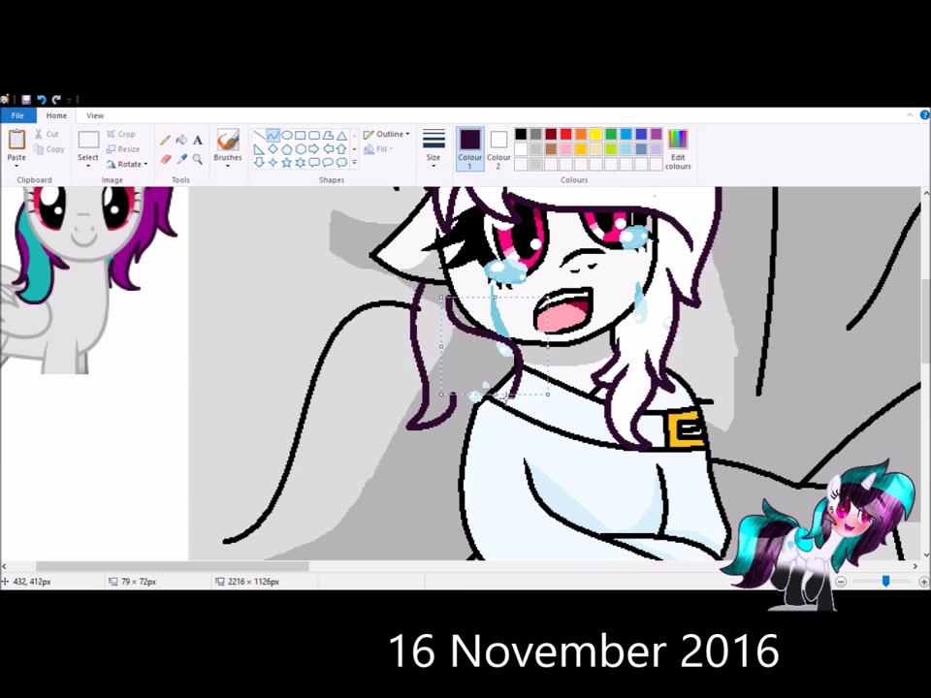
pyautogui.moveTo(503, 380); pyautogui.dragTo(540, 442)
# Step: Draw the curled tail's dark purple outline beneath the pony, including its pointed inner strands and tip
pyautogui.scroll(-1, 540, 442)
pyautogui.scroll(-1, 889, 394)
pyautogui.scroll(-3, 890, 395)
pyautogui.moveTo(277, 361)
pyautogui.mouseDown()
pyautogui.moveTo(221, 378)
pyautogui.moveTo(380, 457)
pyautogui.mouseUp()
pyautogui.moveTo(291, 431); pyautogui.dragTo(218, 490)
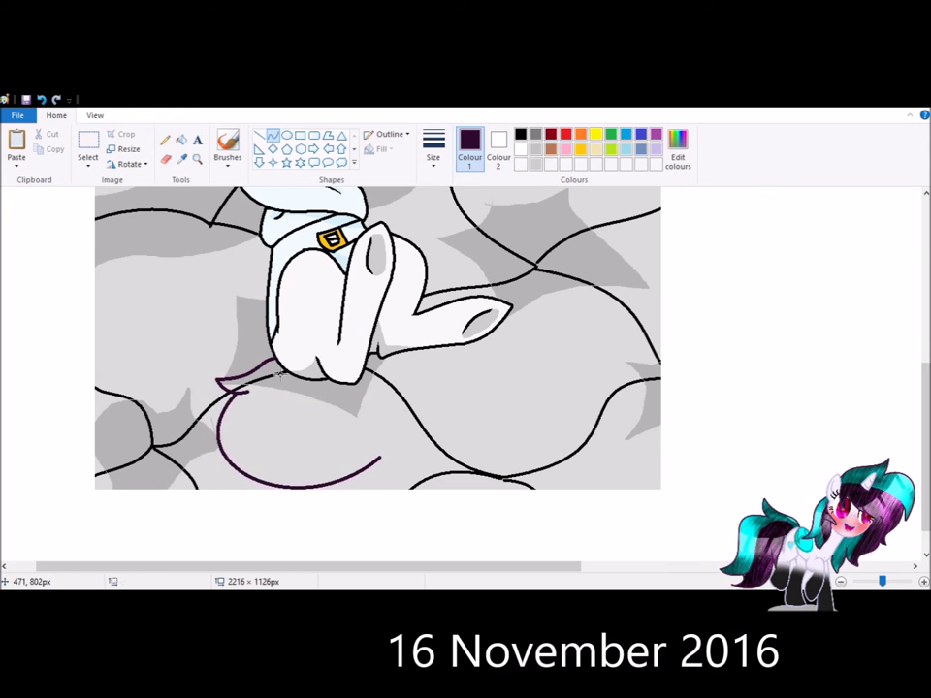
pyautogui.moveTo(279, 372); pyautogui.dragTo(346, 423)
pyautogui.moveTo(311, 397); pyautogui.dragTo(371, 426)
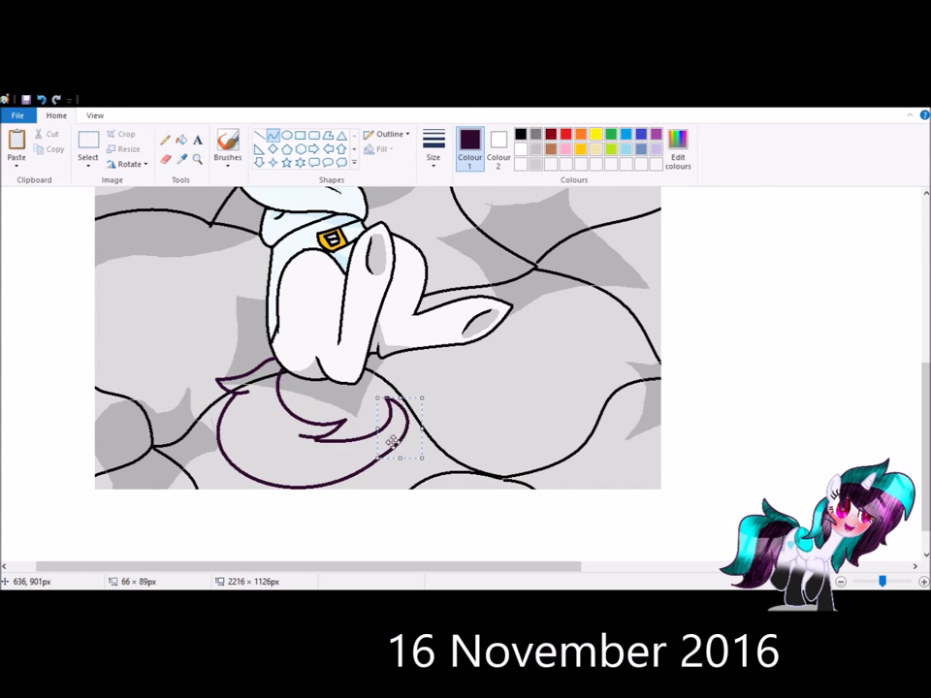
# Step: Fill the left-hand hair lock with white, and colour the mane's locks purple
pyautogui.click(181, 140)
pyautogui.rightClick(251, 379)
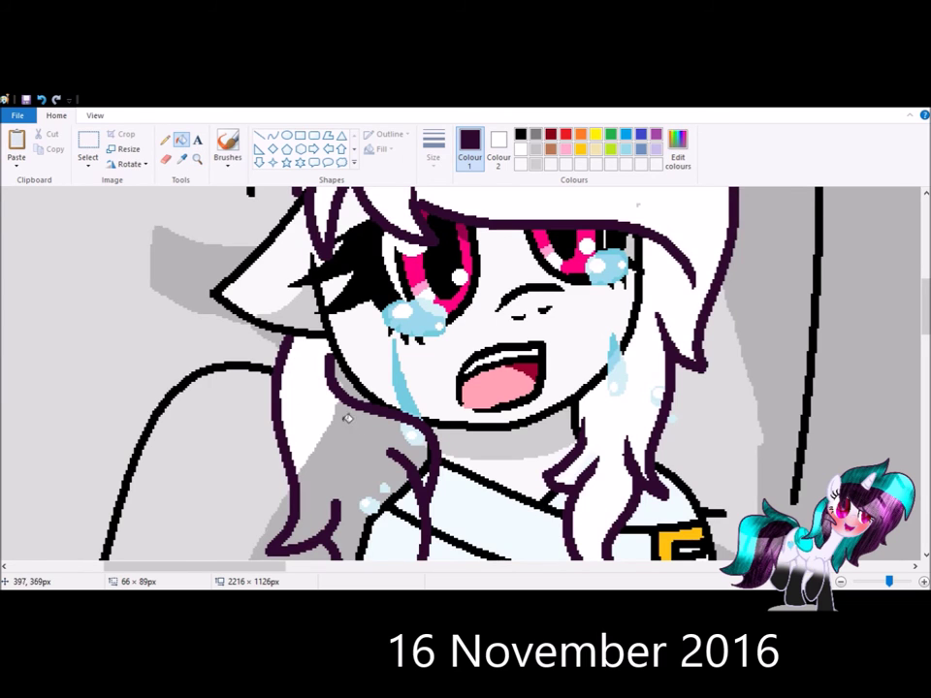
pyautogui.scroll(-2, 347, 418)
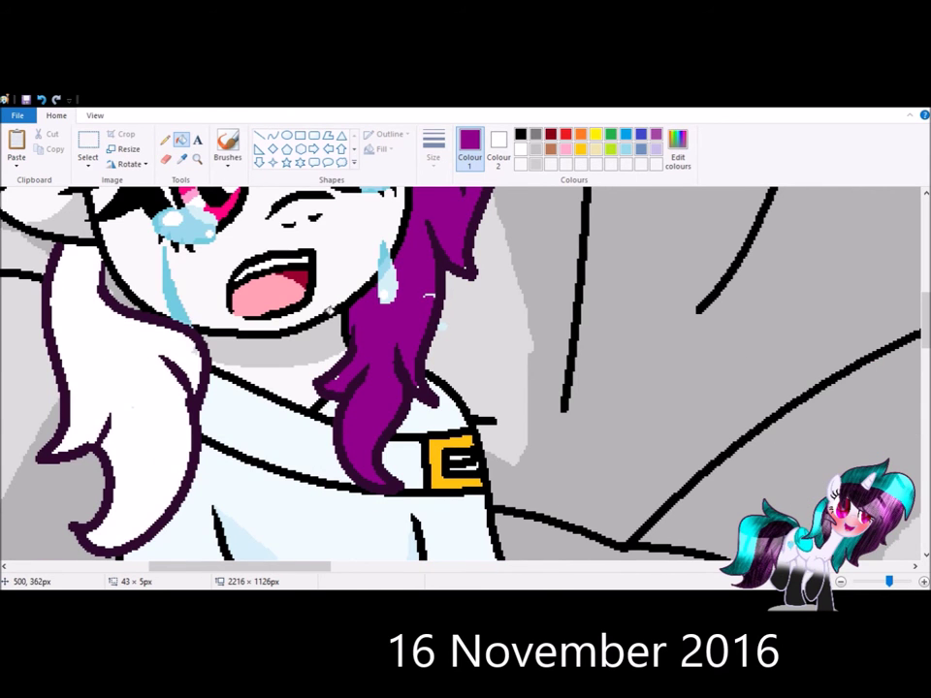
pyautogui.click(124, 409)
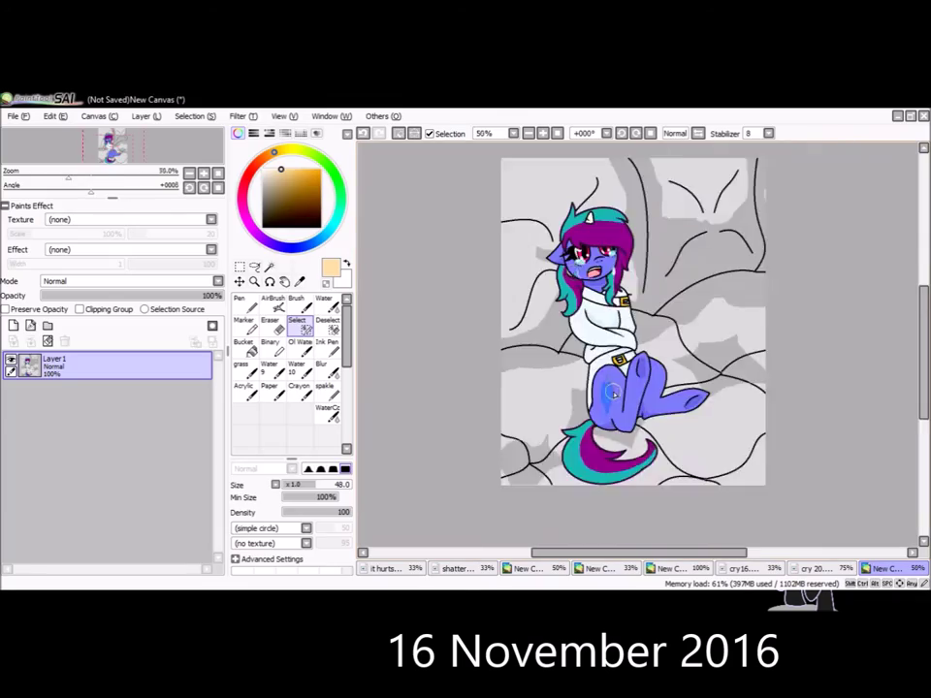
# Step: In PaintTool SAI, soften the grey leg shadows with the Blur tool inside the selection of the pony's body
pyautogui.scroll(4, 372, 295)
pyautogui.scroll(-4, 646, 334)
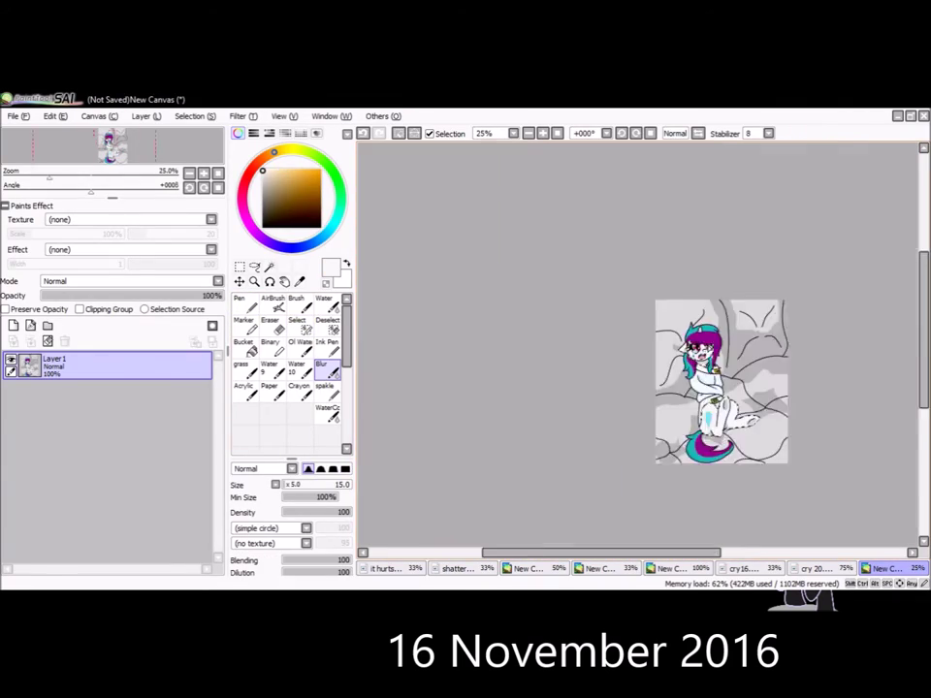
pyautogui.scroll(4, 743, 305)
pyautogui.scroll(-5, 430, 324)
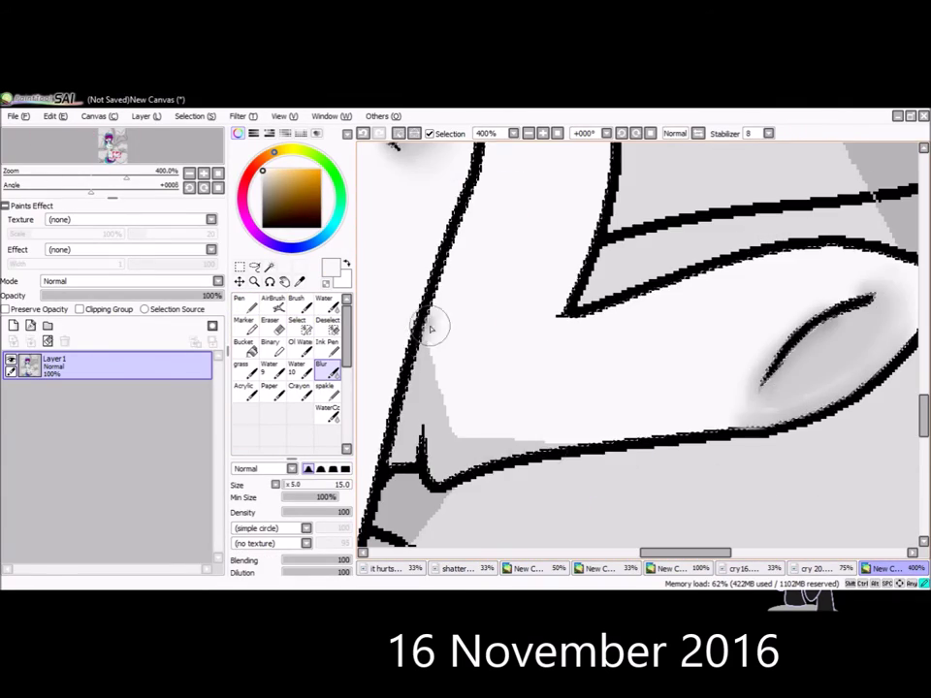
# Step: Add a new layer and paint the selected pony body black with the Pen at size 100
pyautogui.scroll(3, 640, 344)
pyautogui.click(13, 325)
pyautogui.click(246, 302)
pyautogui.moveTo(291, 484); pyautogui.dragTo(350, 484)
pyautogui.scroll(-3, 640, 339)
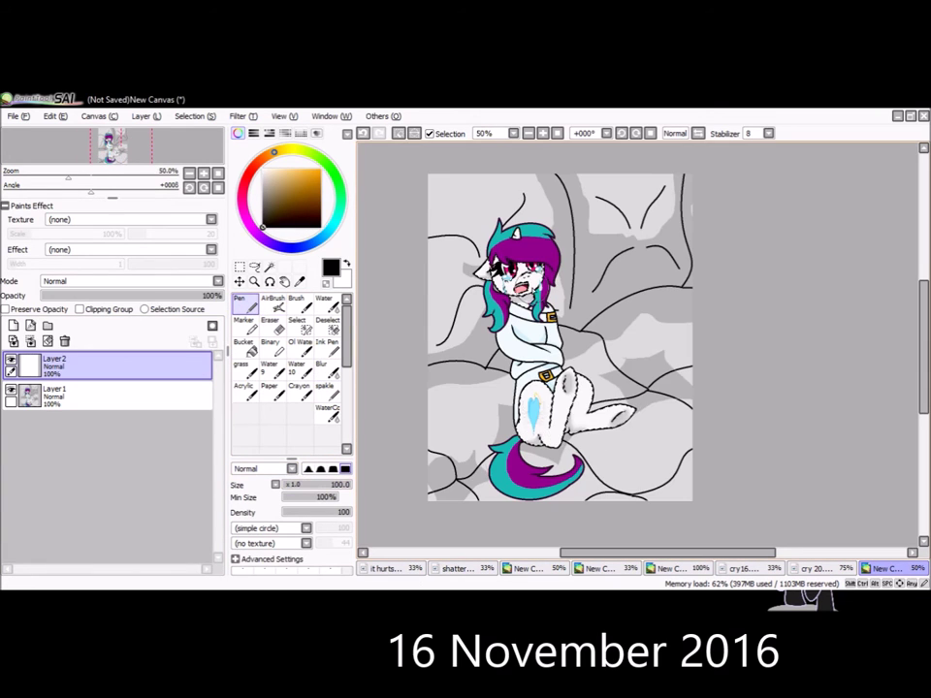
pyautogui.scroll(3, 511, 394)
# Step: Set the black body layer's blending mode to Lumi & Shade
pyautogui.click(129, 281)
pyautogui.click(134, 376)
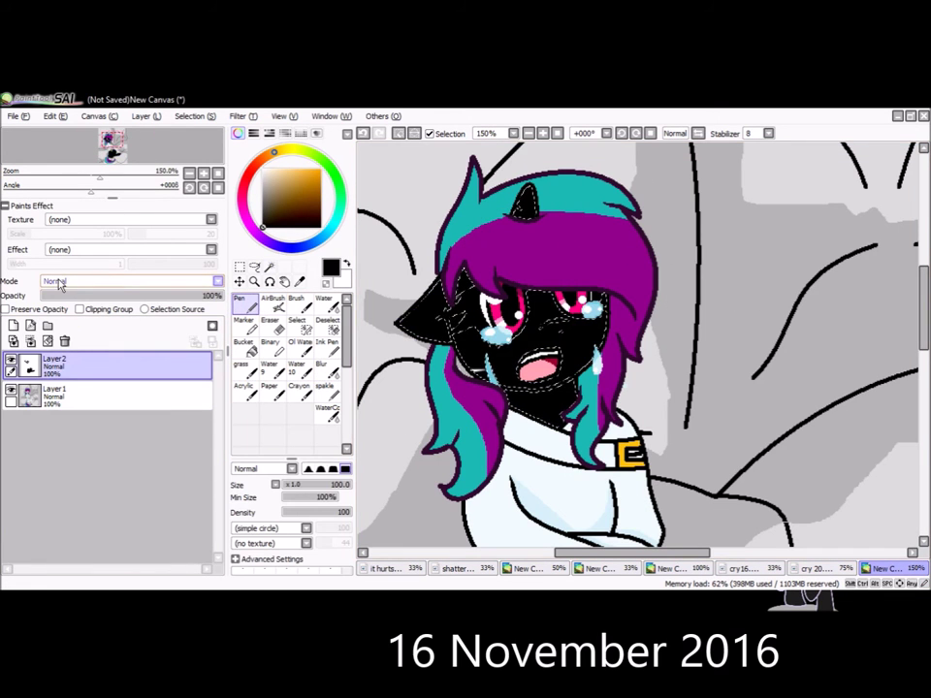
pyautogui.moveTo(435, 372); pyautogui.dragTo(543, 368)
# Step: Airbrush white highlights over the black on the ear and face
pyautogui.scroll(3, 504, 368)
pyautogui.click(273, 301)
pyautogui.press('x')
pyautogui.click(394, 336)
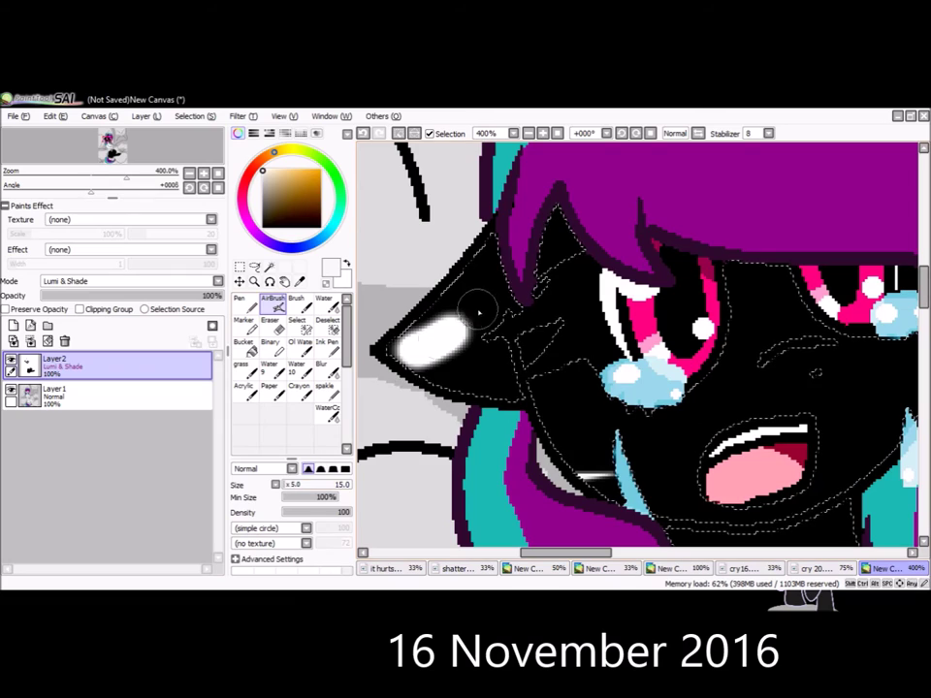
pyautogui.moveTo(407, 329); pyautogui.dragTo(487, 381)
pyautogui.hotkey('ctrl', 'z')
pyautogui.hotkey('ctrl', 'z')
pyautogui.hotkey('ctrl', 'y')
pyautogui.moveTo(421, 286)
pyautogui.mouseDown()
pyautogui.moveTo(438, 360)
pyautogui.moveTo(543, 291)
pyautogui.mouseUp()
pyautogui.moveTo(475, 330); pyautogui.dragTo(543, 456)
# Step: Airbrush large white highlights along the centres of the thighs and lower legs
pyautogui.scroll(2, 662, 288)
pyautogui.scroll(-4, 662, 288)
pyautogui.scroll(3, 707, 349)
pyautogui.scroll(-2, 669, 456)
pyautogui.moveTo(611, 291)
pyautogui.mouseDown()
pyautogui.moveTo(601, 397)
pyautogui.moveTo(621, 291)
pyautogui.mouseUp()
pyautogui.moveTo(562, 242); pyautogui.dragTo(562, 320)
pyautogui.moveTo(624, 253); pyautogui.dragTo(624, 329)
pyautogui.moveTo(551, 388); pyautogui.dragTo(558, 417)
# Step: Blend the white highlights into the black shading on the legs and body with the Blur tool at size 55
pyautogui.click(320, 368)
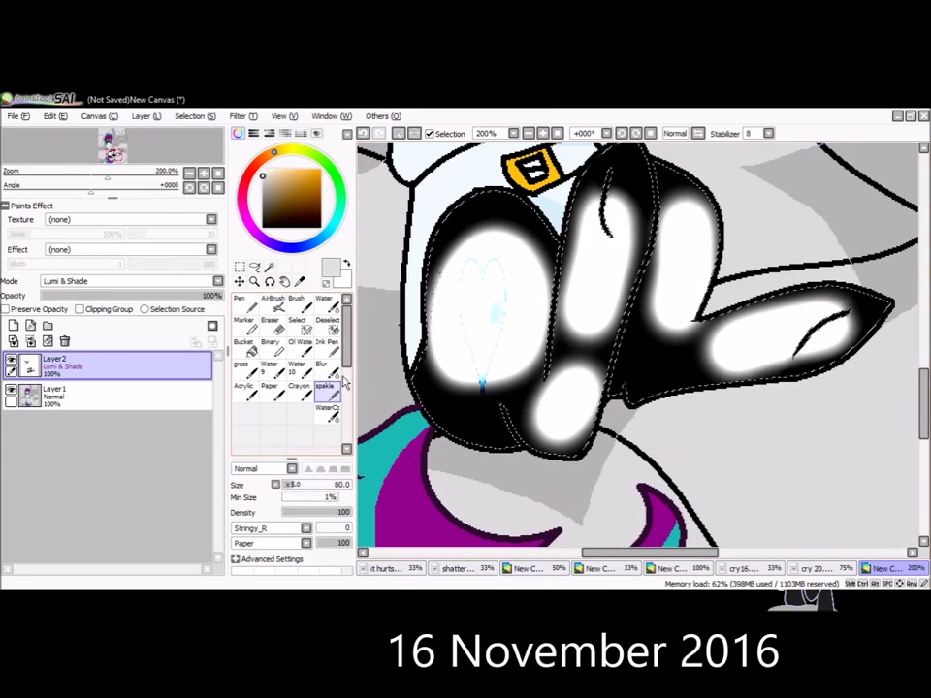
pyautogui.moveTo(572, 311)
pyautogui.mouseDown()
pyautogui.moveTo(478, 208)
pyautogui.moveTo(592, 322)
pyautogui.moveTo(790, 322)
pyautogui.mouseUp()
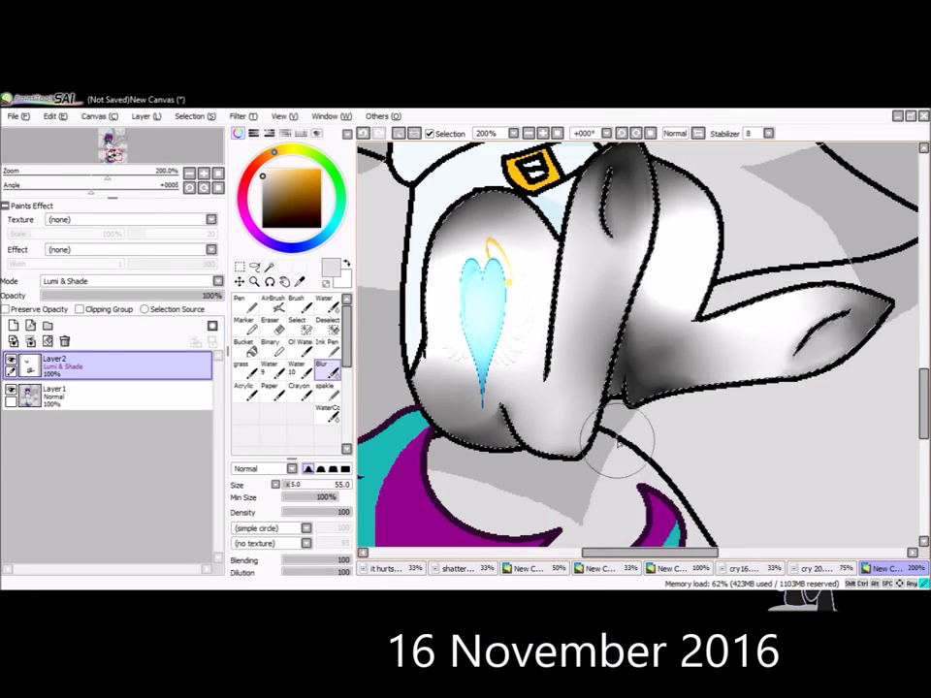
pyautogui.scroll(-2, 546, 219)
pyautogui.moveTo(546, 219)
pyautogui.mouseDown()
pyautogui.moveTo(504, 252)
pyautogui.moveTo(529, 223)
pyautogui.mouseUp()
# Step: Lower the Lumi & Shade layer's opacity to 32% and merge it into the pony layer
pyautogui.scroll(-3, 639, 344)
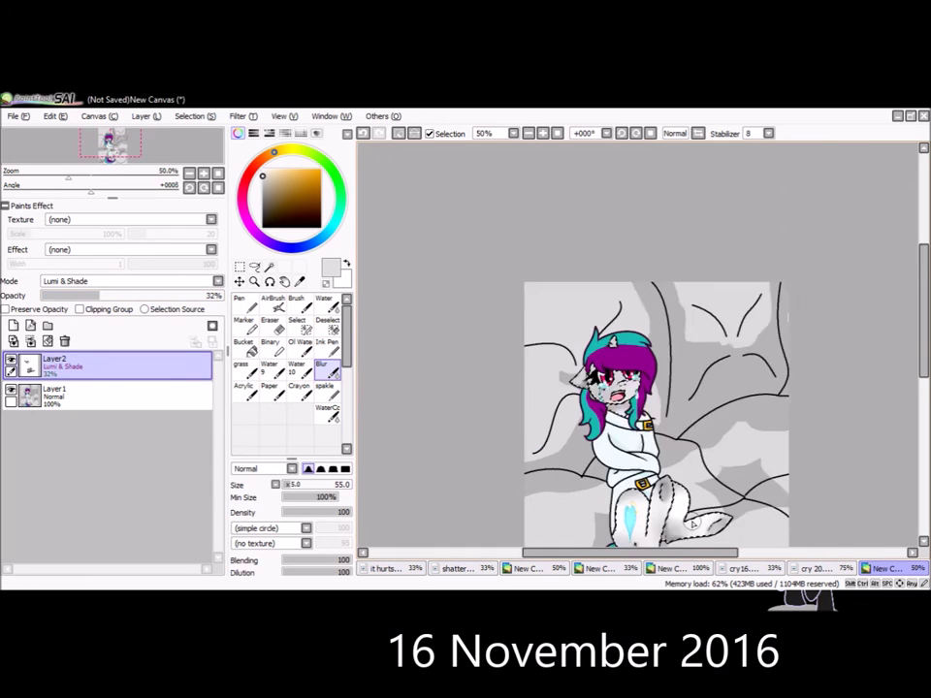
pyautogui.scroll(2, 640, 344)
pyautogui.hotkey('ctrl', 'e')
# Step: Add a new layer in Shade mode and airbrush both lower legs and hooves black at size 50
pyautogui.scroll(3, 621, 456)
pyautogui.click(264, 225)
pyautogui.click(14, 326)
pyautogui.moveTo(747, 340); pyautogui.dragTo(818, 260)
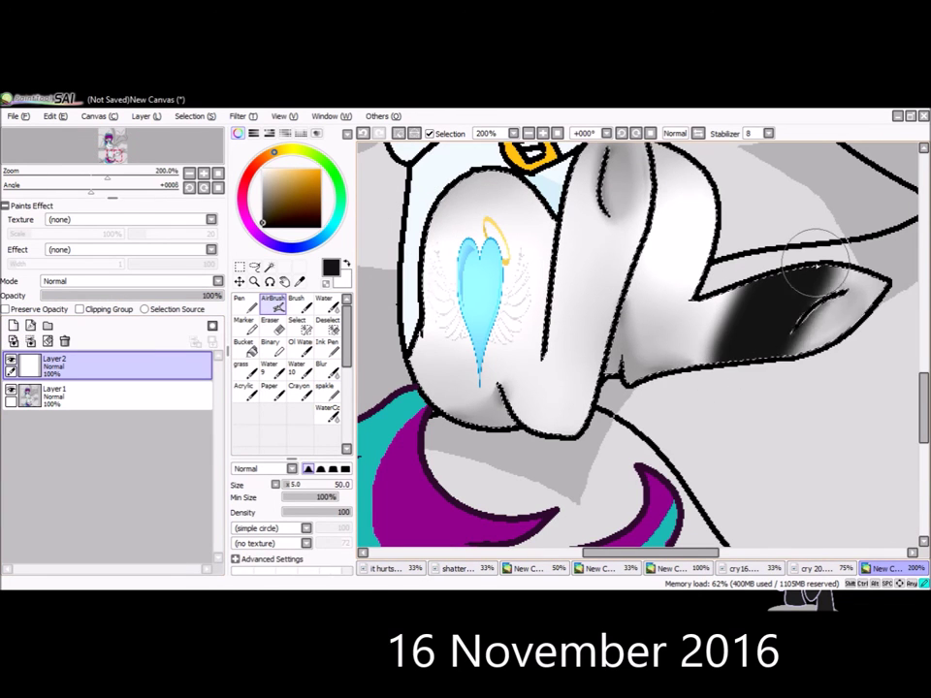
pyautogui.scroll(-5, 126, 281)
pyautogui.moveTo(567, 329); pyautogui.dragTo(596, 204)
# Step: Erase and blur the excess black around the thighs, and merge the Shade layer into the pony layer
pyautogui.press('e')
pyautogui.moveTo(647, 169); pyautogui.dragTo(666, 235)
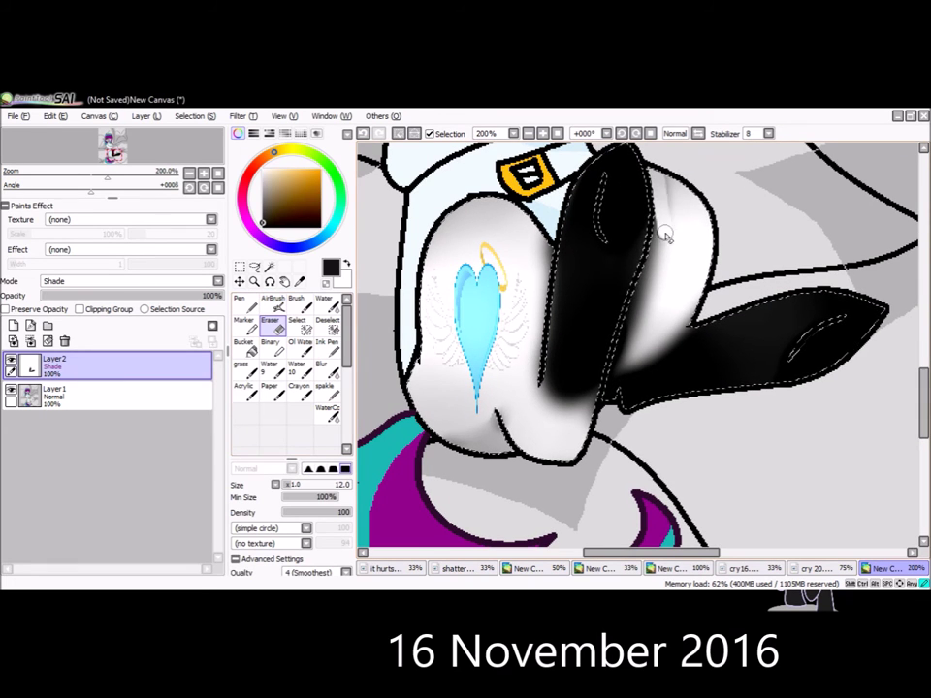
pyautogui.press('b')
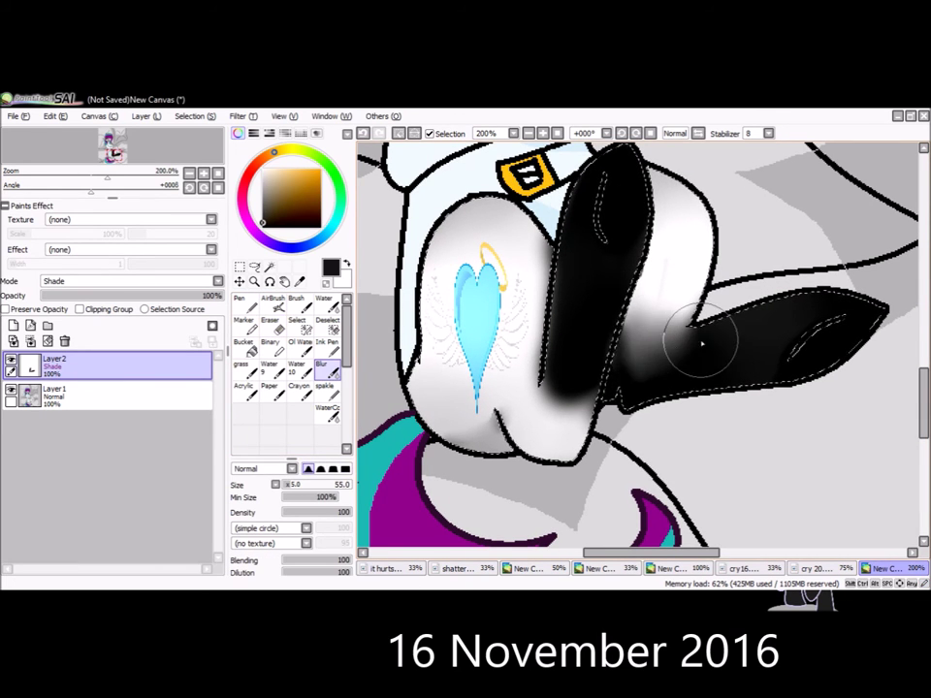
pyautogui.scroll(-3, 564, 387)
pyautogui.hotkey('ctrl', 'e')
# Step: Clear the body selection and select all the grey rock areas of the background with the Magic Wand
pyautogui.press('w')
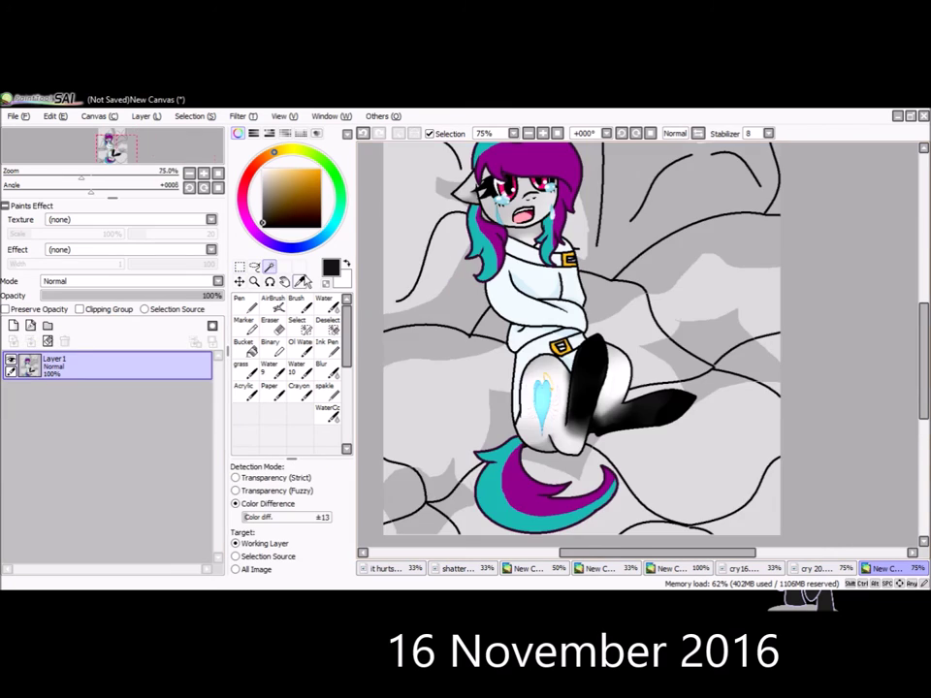
pyautogui.click(462, 378)
pyautogui.keyDown('shift'); pyautogui.click(601, 243); pyautogui.keyUp('shift')
pyautogui.keyDown('shift'); pyautogui.click(669, 348); pyautogui.keyUp('shift')
pyautogui.keyDown('shift'); pyautogui.click(771, 158); pyautogui.keyUp('shift')
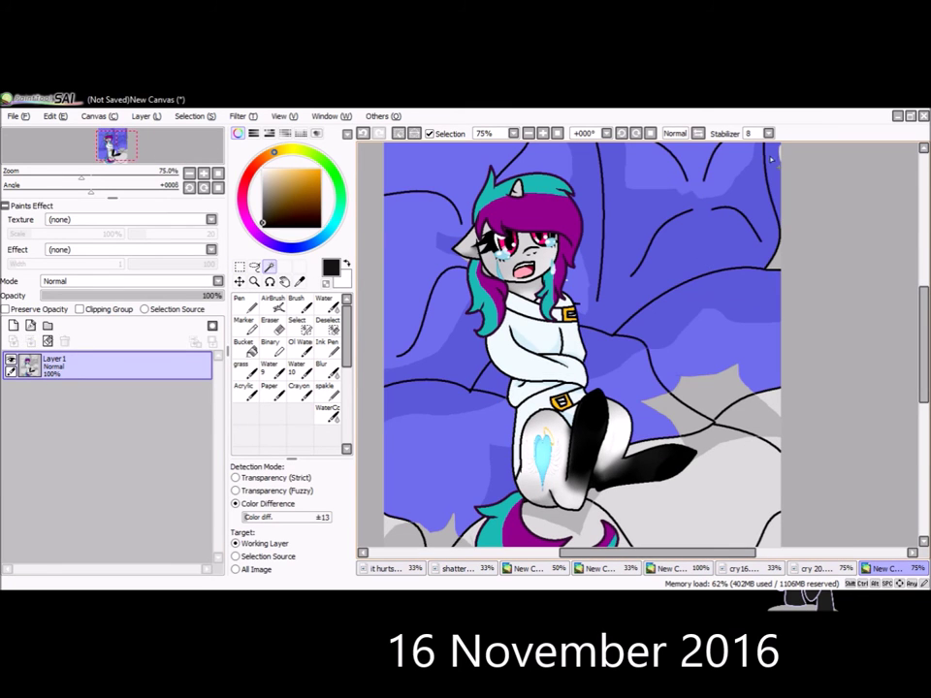
pyautogui.scroll(-1, 621, 450)
pyautogui.scroll(1, 536, 503)
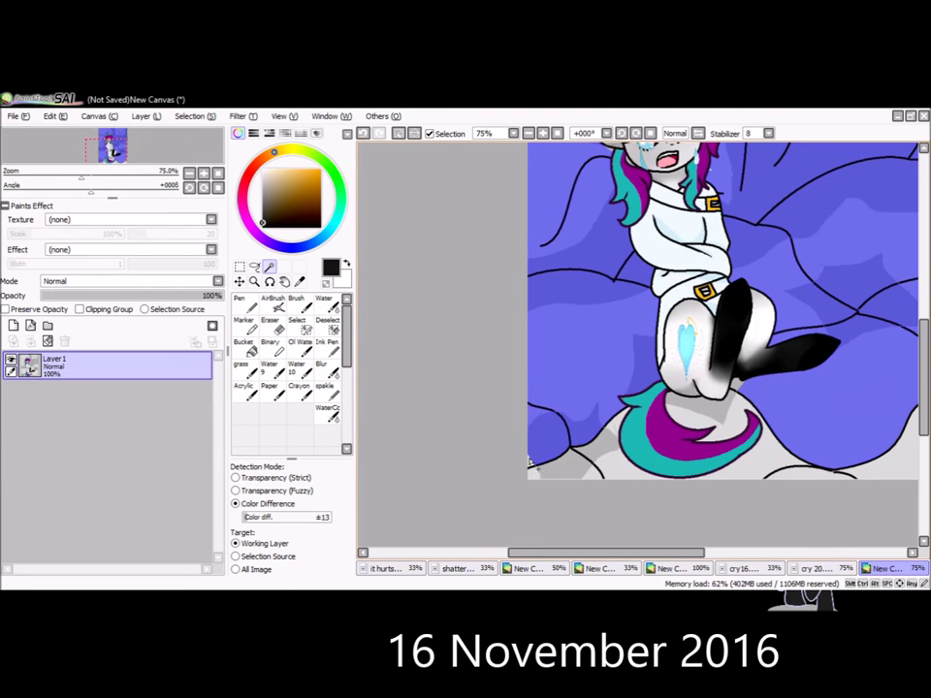
pyautogui.scroll(1, 620, 431)
pyautogui.scroll(-2, 620, 432)
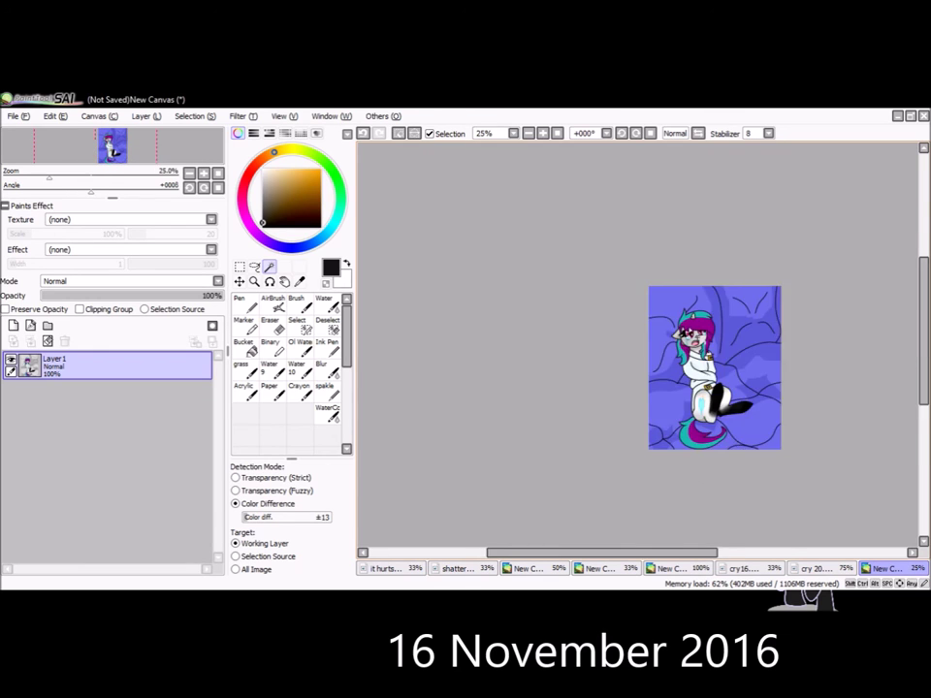
# Step: Soften the grey shadow edges across the selected rocks with the Blur tool at size 55
pyautogui.click(320, 366)
pyautogui.scroll(3, 494, 420)
pyautogui.scroll(-2, 634, 369)
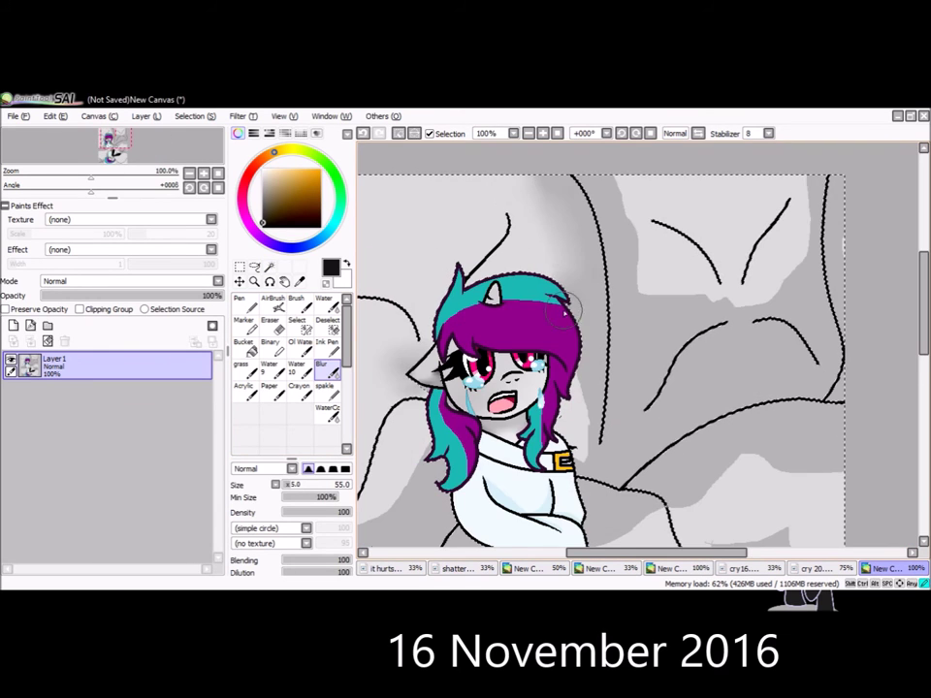
pyautogui.scroll(-3, 787, 419)
pyautogui.scroll(2, 447, 318)
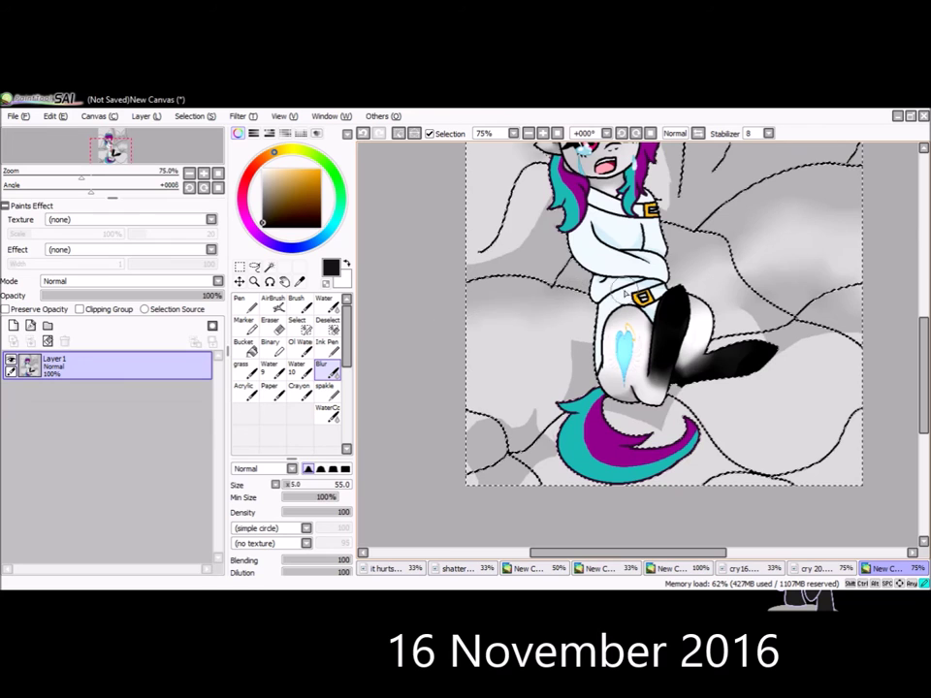
pyautogui.moveTo(775, 330); pyautogui.dragTo(707, 423)
pyautogui.scroll(-1, 793, 294)
# Step: Choose the AirBrush at size 50 and add a new layer in Shade mode above the picture
pyautogui.click(273, 301)
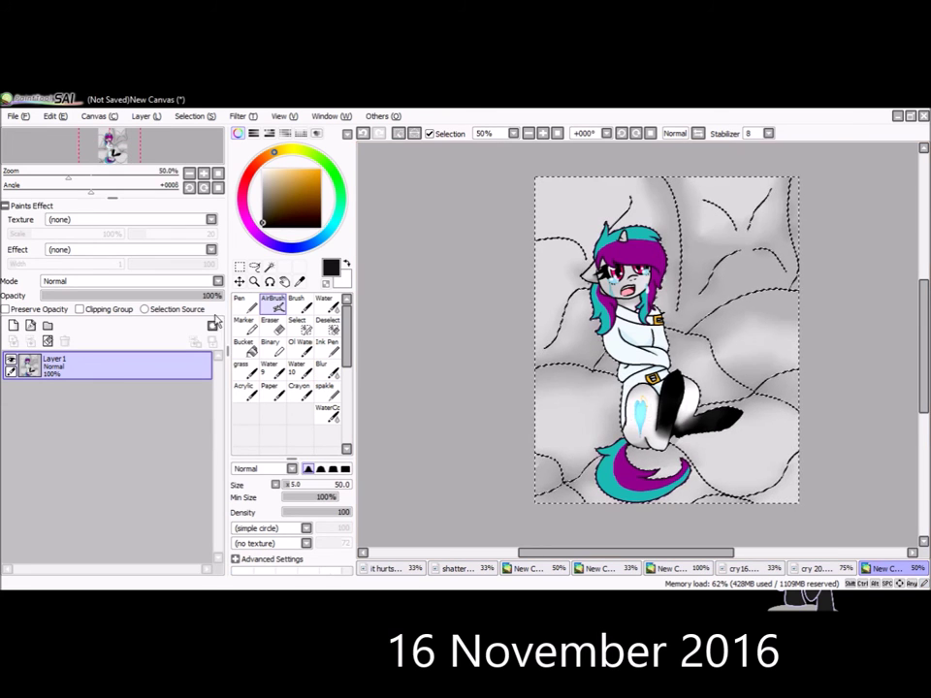
pyautogui.click(14, 325)
pyautogui.click(126, 280)
pyautogui.click(97, 361)
# Step: Airbrush black shadows along the rock contour lines on the Shade layer, merge it down and clear the rock selection
pyautogui.moveTo(662, 177); pyautogui.dragTo(682, 313)
pyautogui.moveTo(579, 280); pyautogui.dragTo(576, 284)
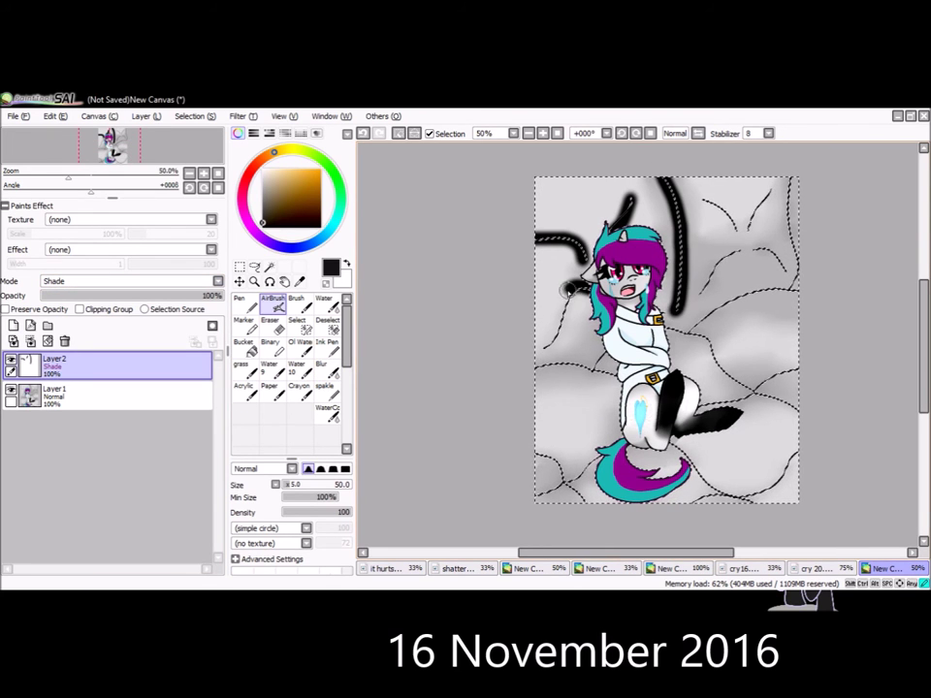
pyautogui.moveTo(775, 451); pyautogui.dragTo(694, 505)
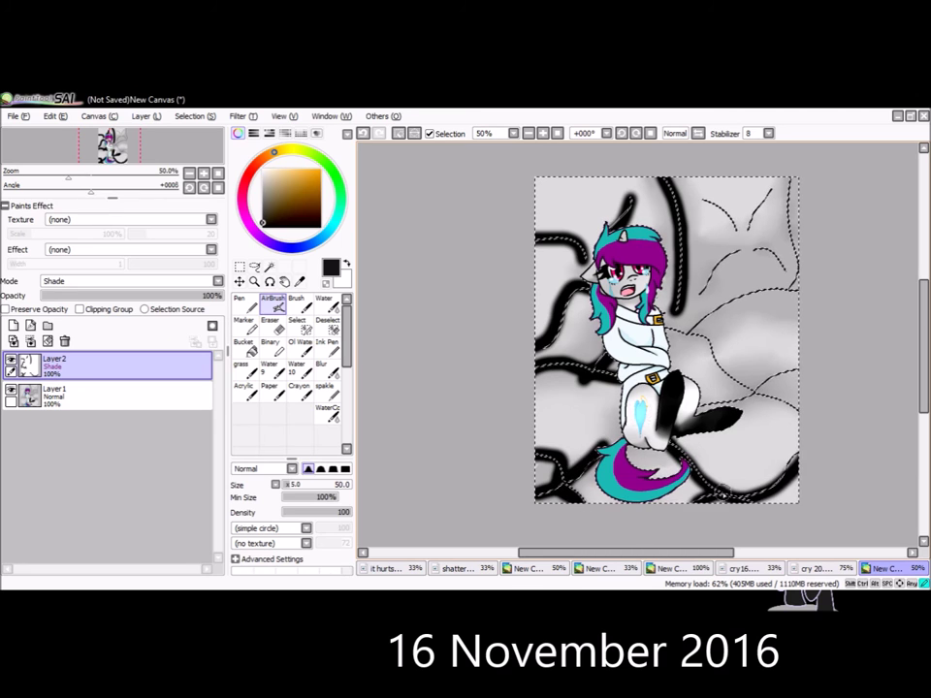
pyautogui.moveTo(788, 180); pyautogui.dragTo(787, 231)
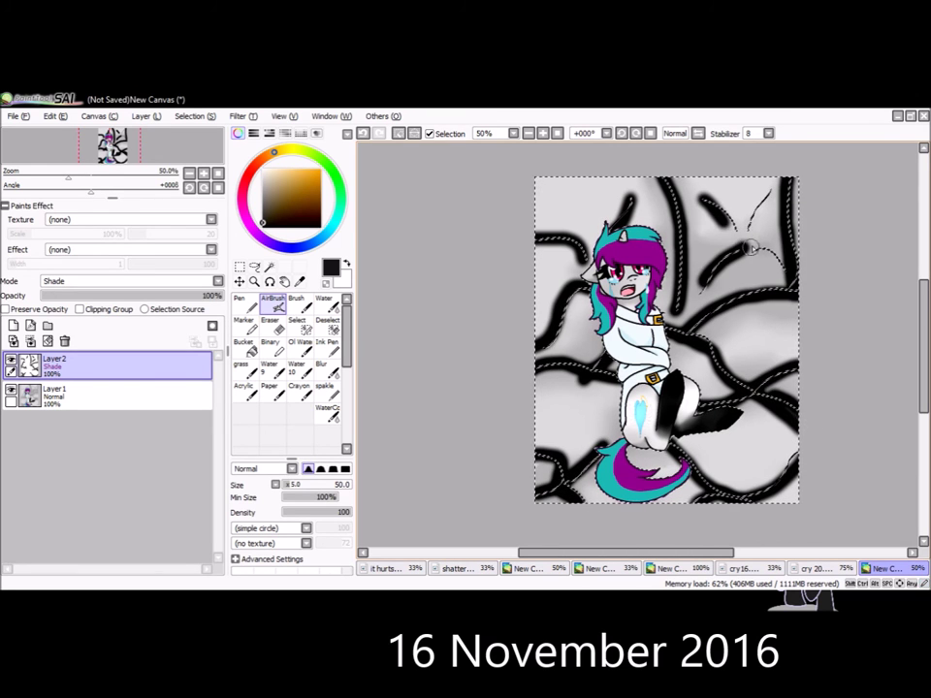
pyautogui.hotkey('ctrl', 'e')
pyautogui.hotkey('ctrl', 'd')
# Step: Airbrush purple shadows over the top of the selected mane on a new layer in Shade mode
pyautogui.scroll(2, 685, 251)
pyautogui.scroll(2, 685, 251)
pyautogui.click(13, 326)
pyautogui.click(273, 301)
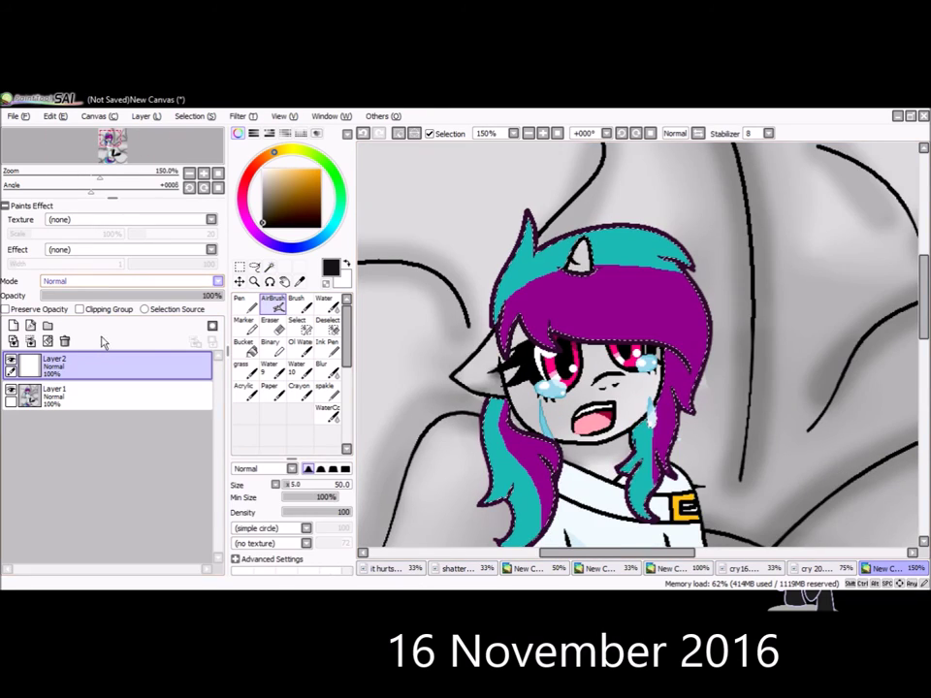
pyautogui.click(131, 280)
pyautogui.scroll(1, 601, 340)
pyautogui.click(300, 195)
pyautogui.moveTo(512, 199); pyautogui.dragTo(475, 319)
pyautogui.scroll(-1, 732, 451)
# Step: Continue the purple AirBrush shading down the hanging locks on both sides of the pony's face
pyautogui.moveTo(567, 397); pyautogui.dragTo(580, 427)
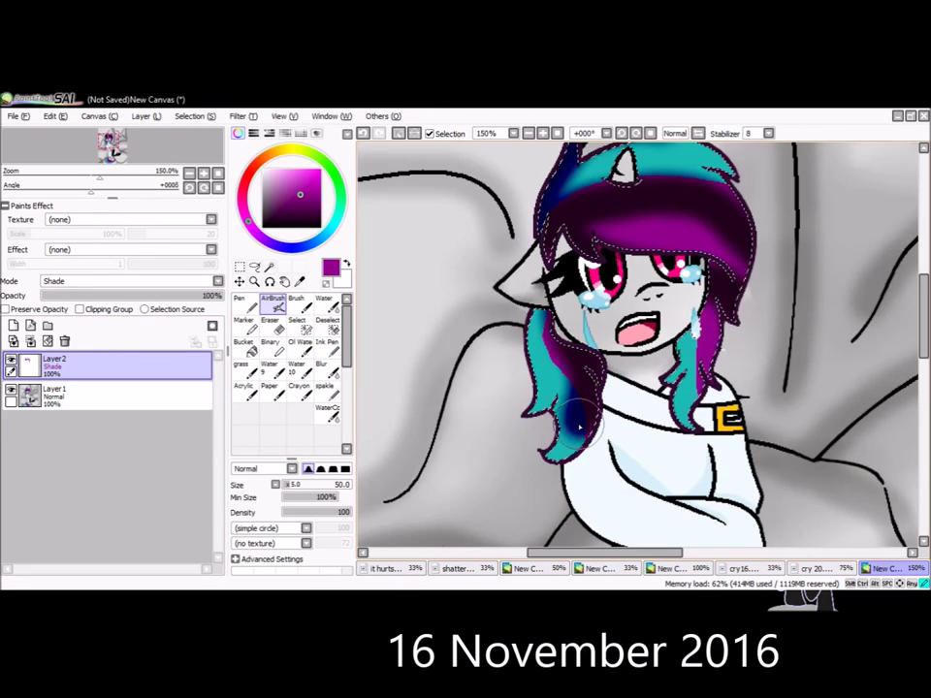
pyautogui.scroll(1, 645, 308)
pyautogui.moveTo(660, 416)
pyautogui.mouseDown()
pyautogui.moveTo(609, 258)
pyautogui.moveTo(556, 264)
pyautogui.moveTo(719, 422)
pyautogui.mouseUp()
pyautogui.scroll(-2, 718, 422)
# Step: Brighten the mane with purple highlights on a layer in Luminosity mode and merge it into the picture
pyautogui.click(131, 280)
pyautogui.click(131, 280)
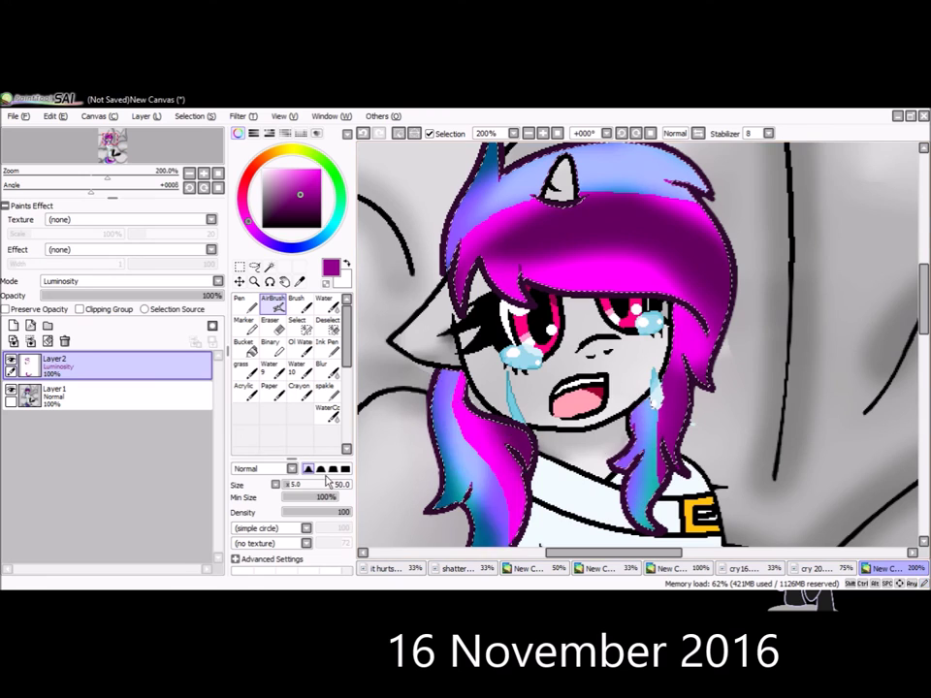
pyautogui.click(131, 281)
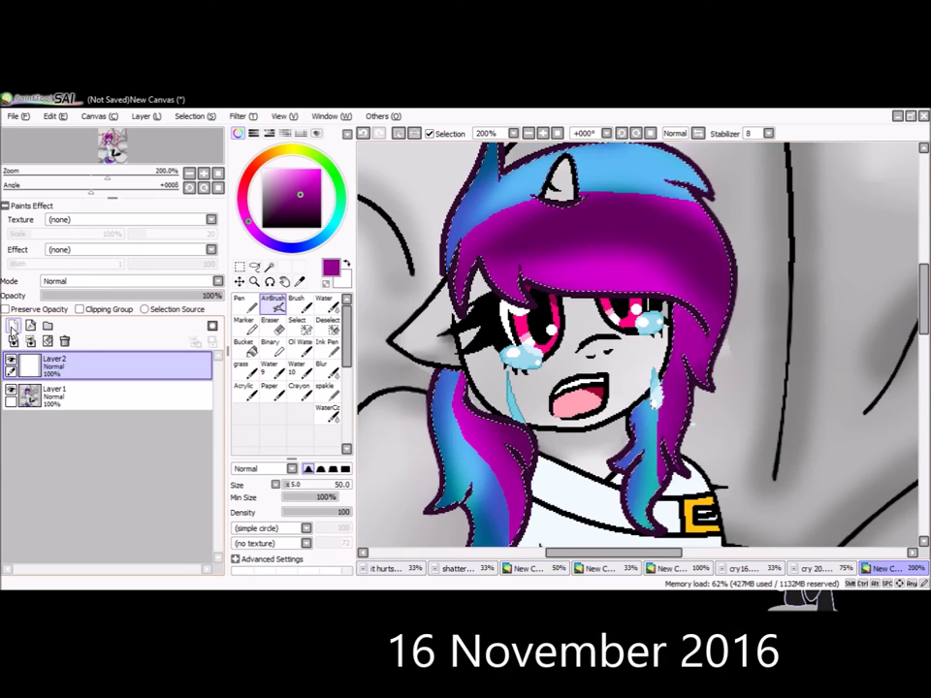
# Step: Paint strand texture over the mane and tail with the grass brush at size 85 on a Shade layer at 34% opacity
pyautogui.click(241, 365)
pyautogui.scroll(-2, 380, 396)
pyautogui.click(131, 280)
pyautogui.moveTo(218, 295); pyautogui.dragTo(102, 295)
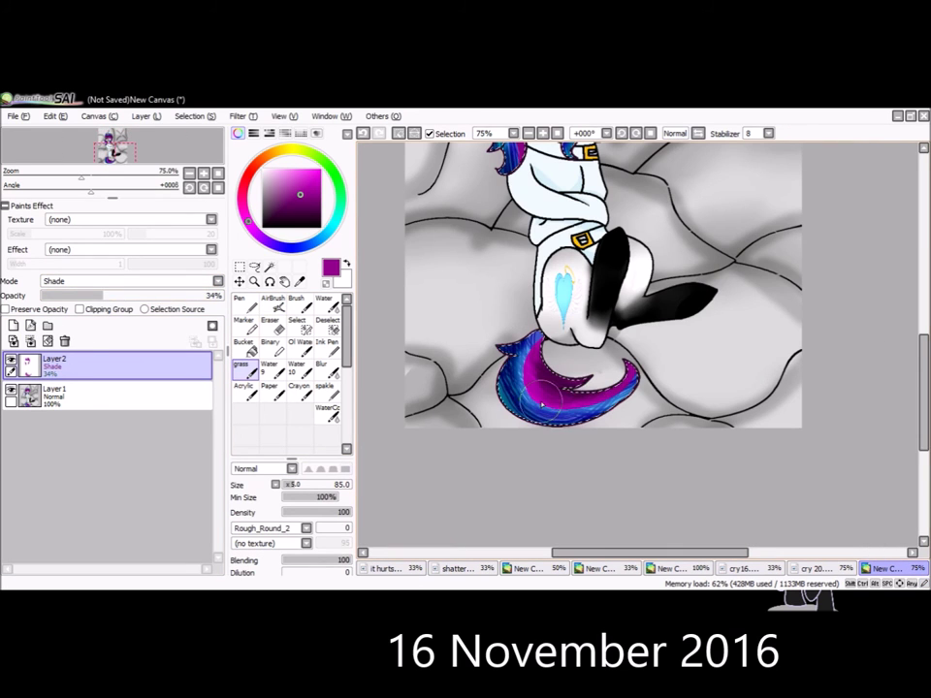
pyautogui.click(131, 280)
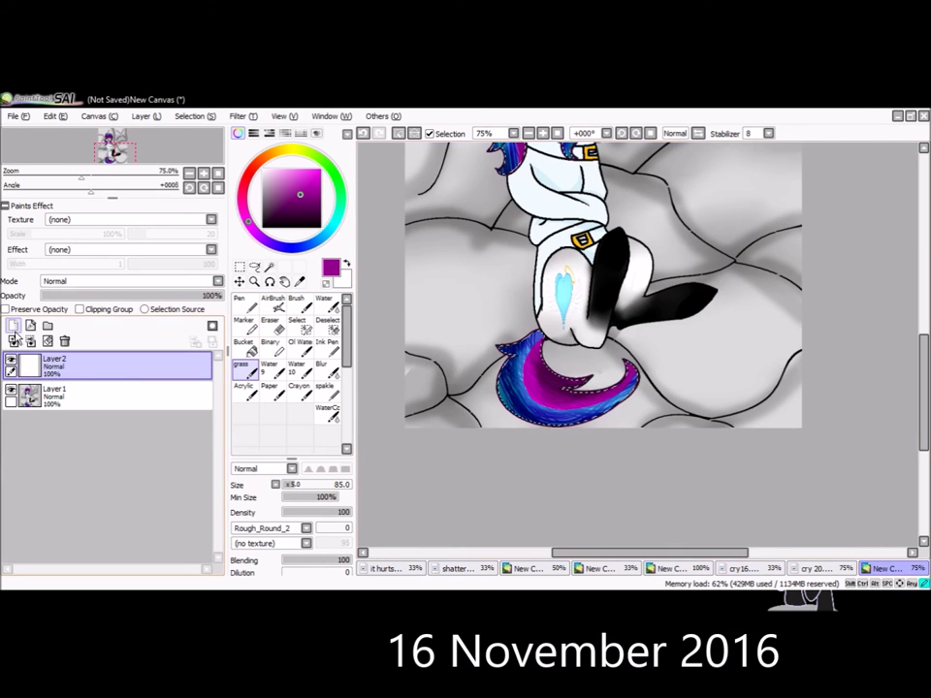
# Step: Airbrush black shadows along the tail and mane edges at size 50, in Shade mode with opacity lowered to about 36%
pyautogui.click(272, 298)
pyautogui.scroll(2, 523, 278)
pyautogui.scroll(-2, 655, 357)
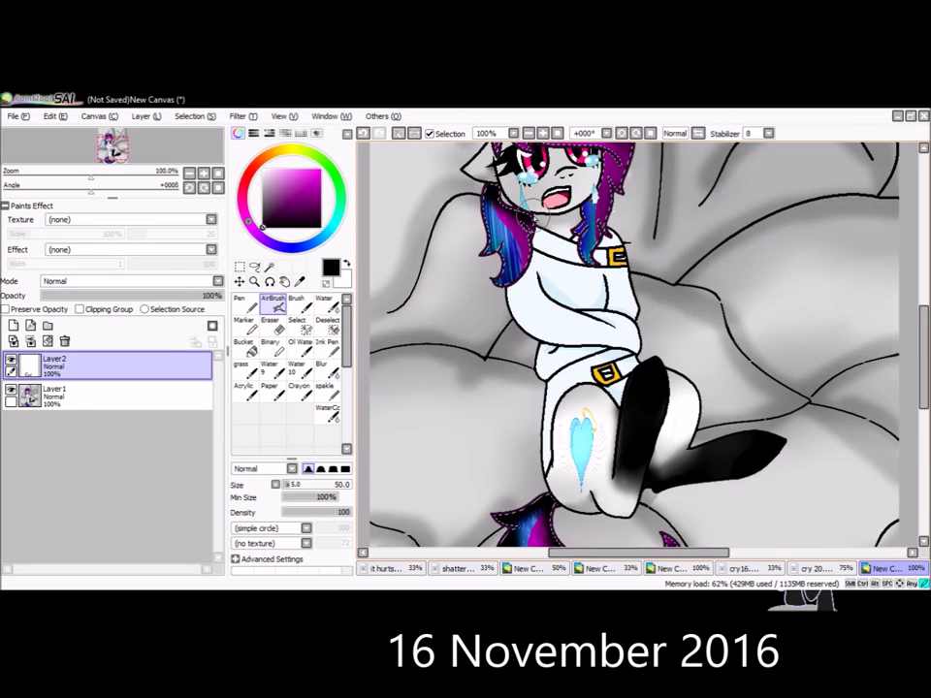
pyautogui.scroll(1, 493, 264)
pyautogui.click(131, 281)
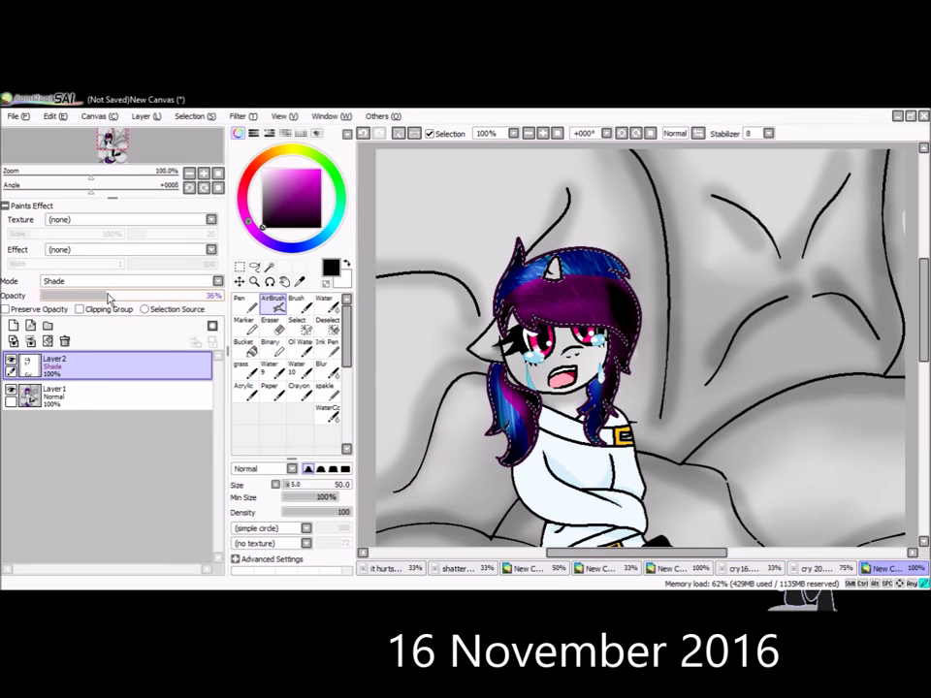
# Step: Draw white shine bands across the mane and tail with the Pen at size 41, and choose the Eraser at size 12
pyautogui.click(131, 280)
pyautogui.click(245, 298)
pyautogui.press('x')
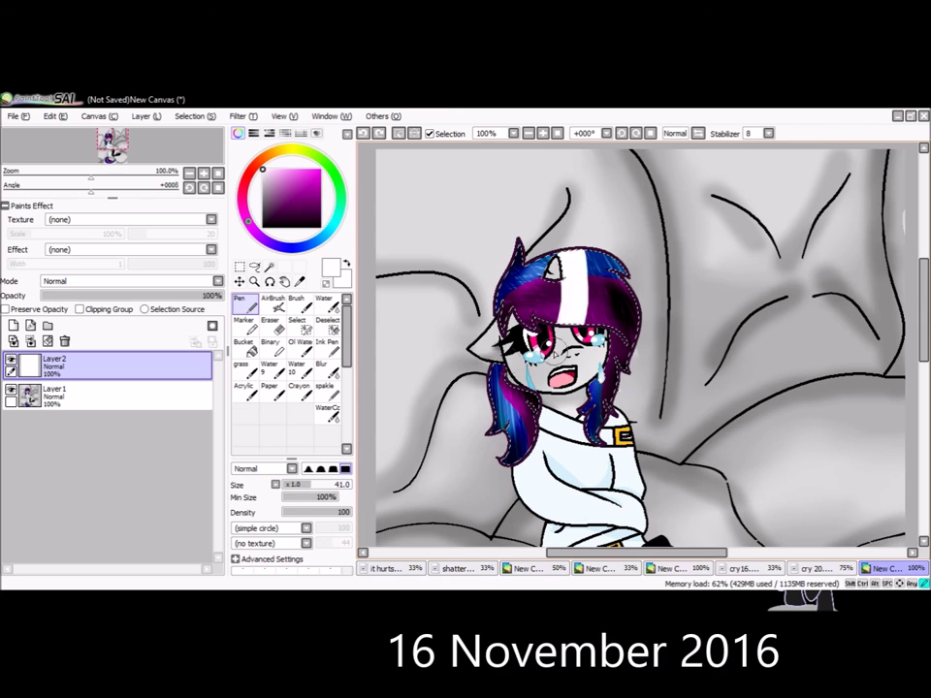
pyautogui.scroll(-5, 648, 369)
pyautogui.press('e')
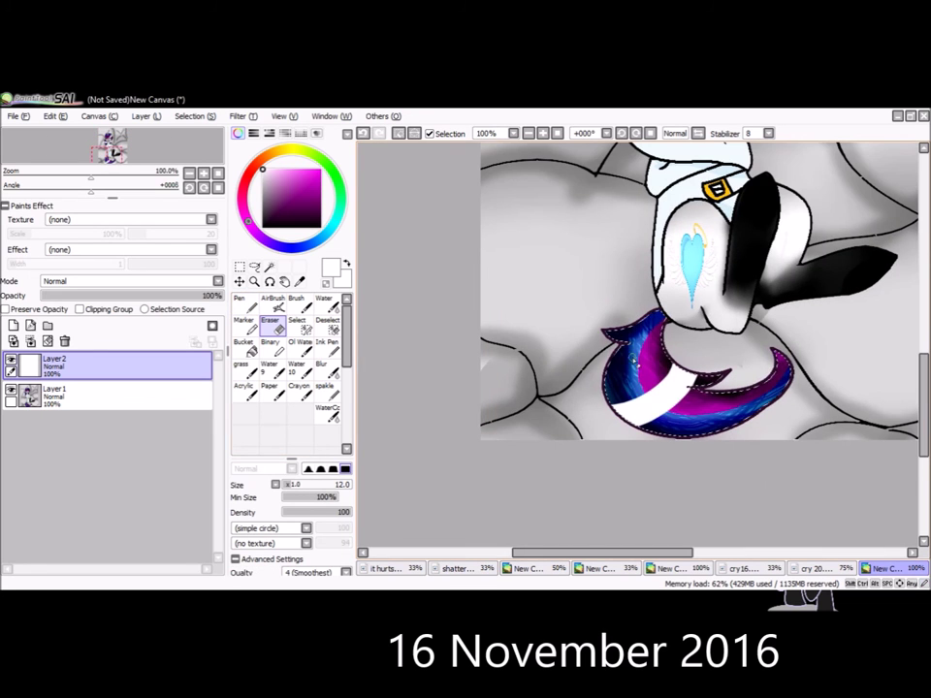
# Step: Set the shine layer to Overlay mode and merge it into the picture
pyautogui.scroll(5, 648, 370)
pyautogui.scroll(-1, 647, 369)
pyautogui.click(131, 280)
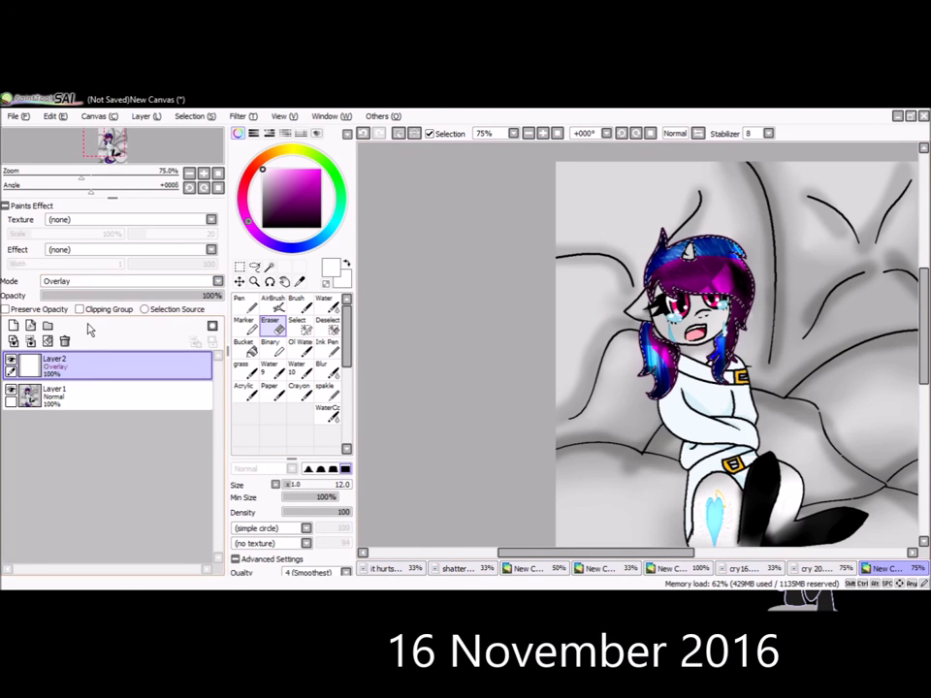
pyautogui.hotkey('ctrl', 'e')
# Step: Airbrush black over the upper part of the picture at size 500 on a new Shade layer, with opacity lowered to 21%
pyautogui.scroll(-1, 449, 297)
pyautogui.click(273, 302)
pyautogui.moveTo(319, 490); pyautogui.dragTo(345, 485)
pyautogui.click(13, 324)
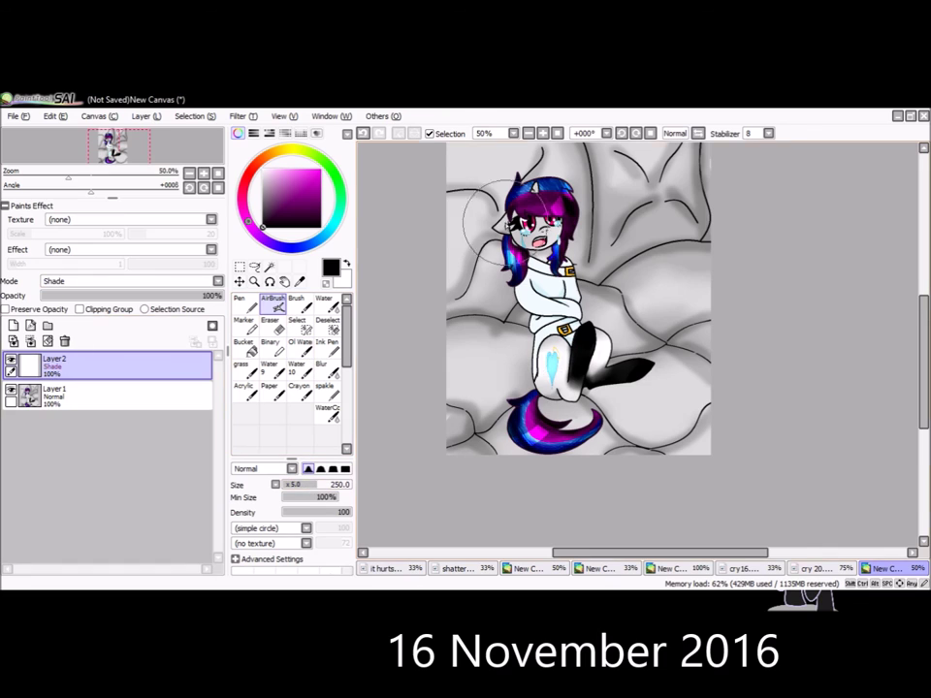
pyautogui.scroll(-1, 476, 197)
pyautogui.moveTo(543, 194); pyautogui.dragTo(477, 197)
pyautogui.hotkey('ctrl', 'z')
pyautogui.moveTo(413, 357); pyautogui.dragTo(474, 195)
pyautogui.hotkey('ctrl', 'z')
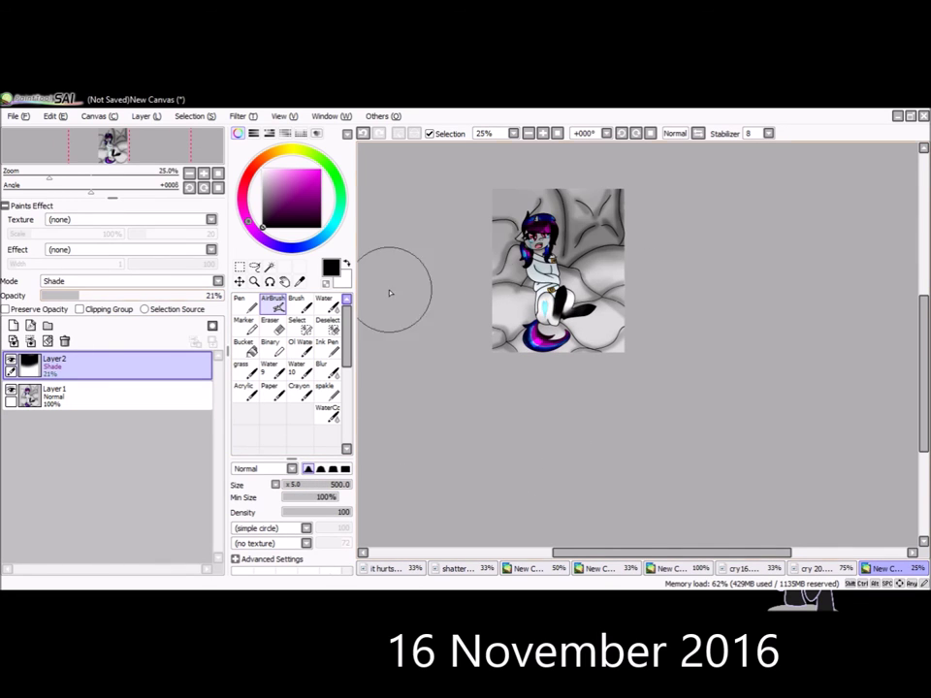
pyautogui.moveTo(592, 187); pyautogui.dragTo(504, 319)
pyautogui.hotkey('ctrl', 'z')
# Step: Airbrush a large white glow over the picture on a new Luminosity layer and lower its opacity to about 24%
pyautogui.click(64, 341)
pyautogui.click(13, 325)
pyautogui.click(131, 280)
pyautogui.click(262, 171)
pyautogui.moveTo(582, 223); pyautogui.dragTo(549, 255)
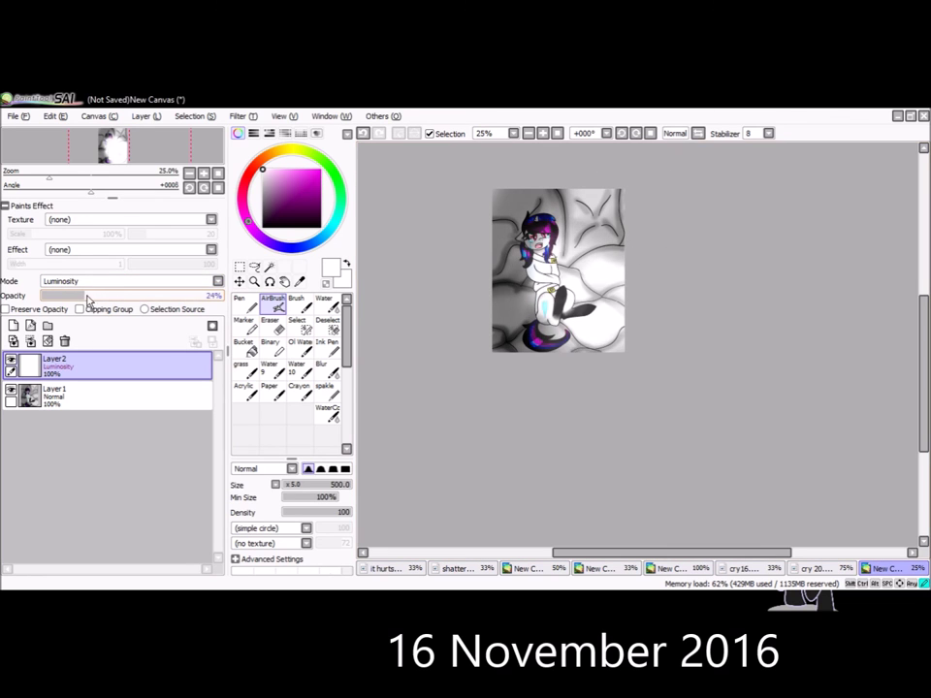
pyautogui.click(64, 341)
# Step: Draw a small white signature mark in the picture's lower-left corner with the Pen at size 1
pyautogui.scroll(2, 549, 254)
pyautogui.click(239, 300)
pyautogui.scroll(4, 485, 320)
pyautogui.scroll(-5, 620, 290)
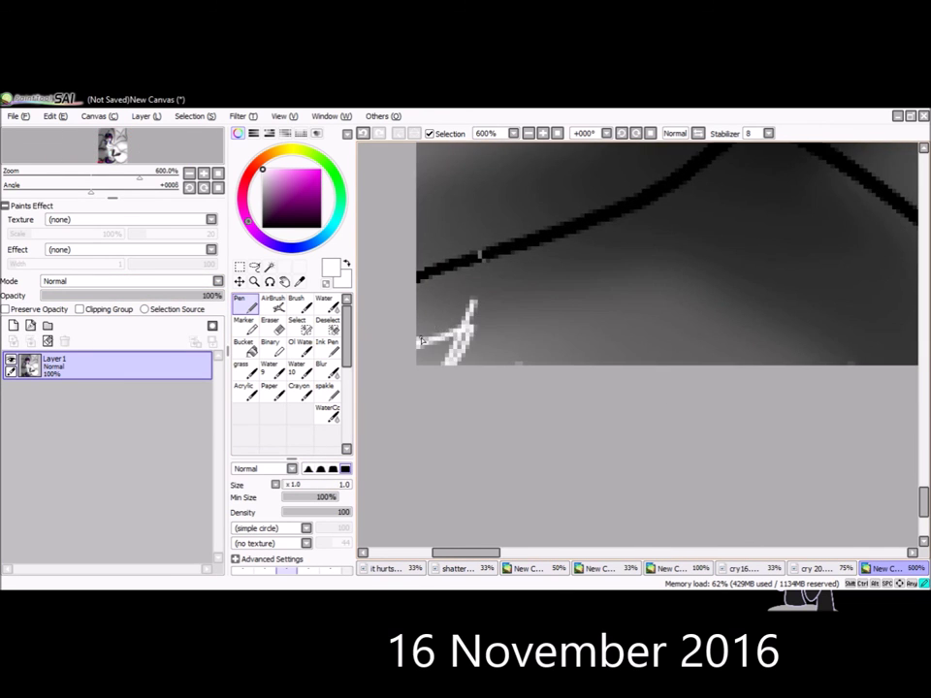
pyautogui.scroll(1, 652, 293)
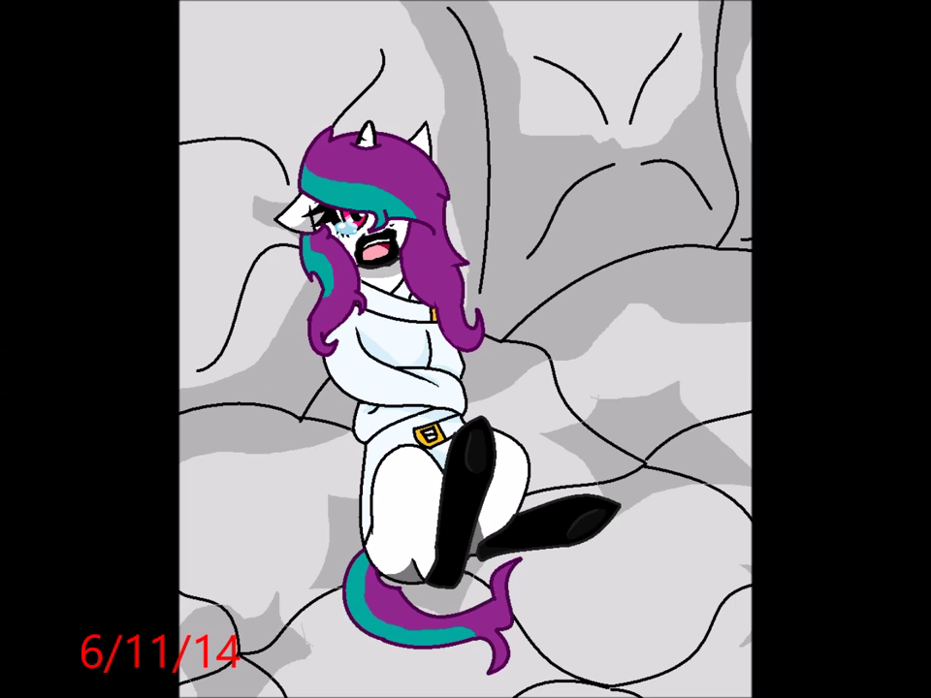